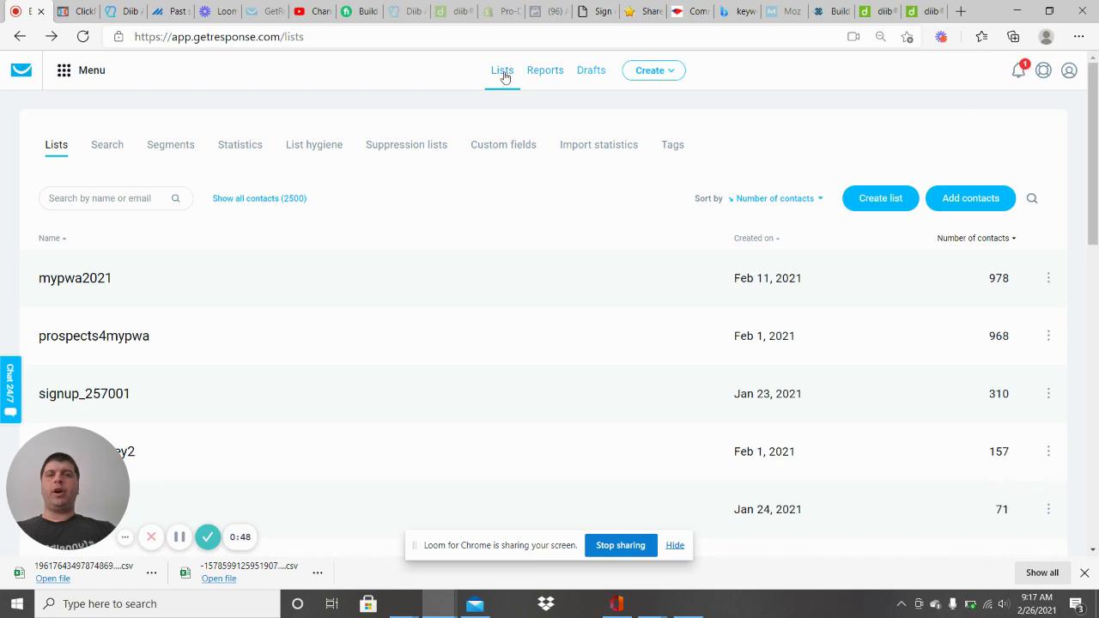
Create a new contact list named mytesterlist2021.
click(876, 199)
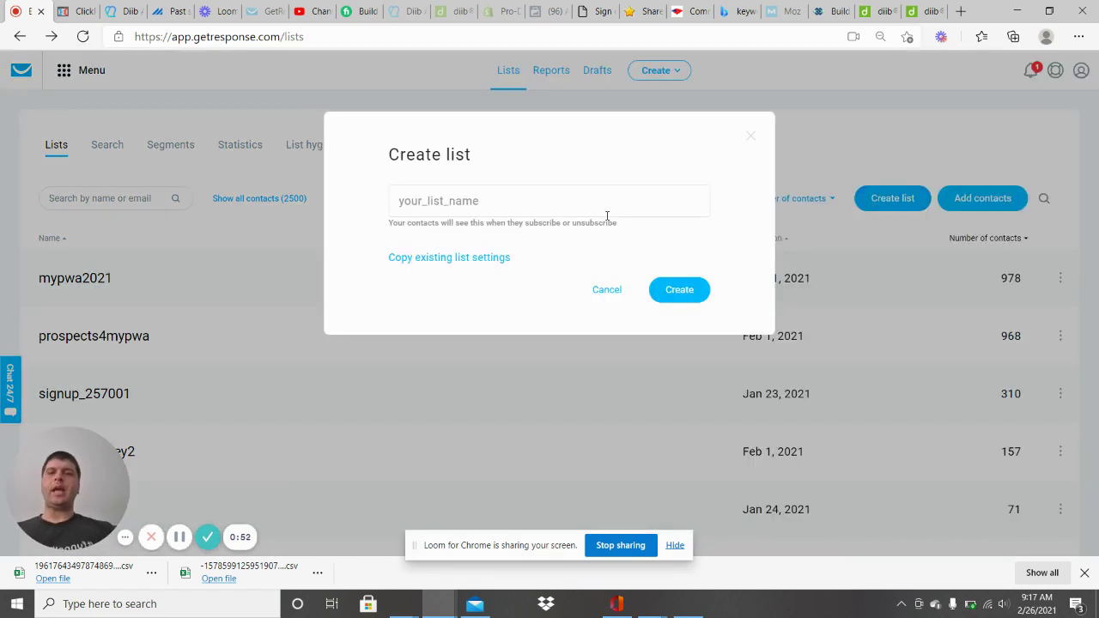
click(549, 206)
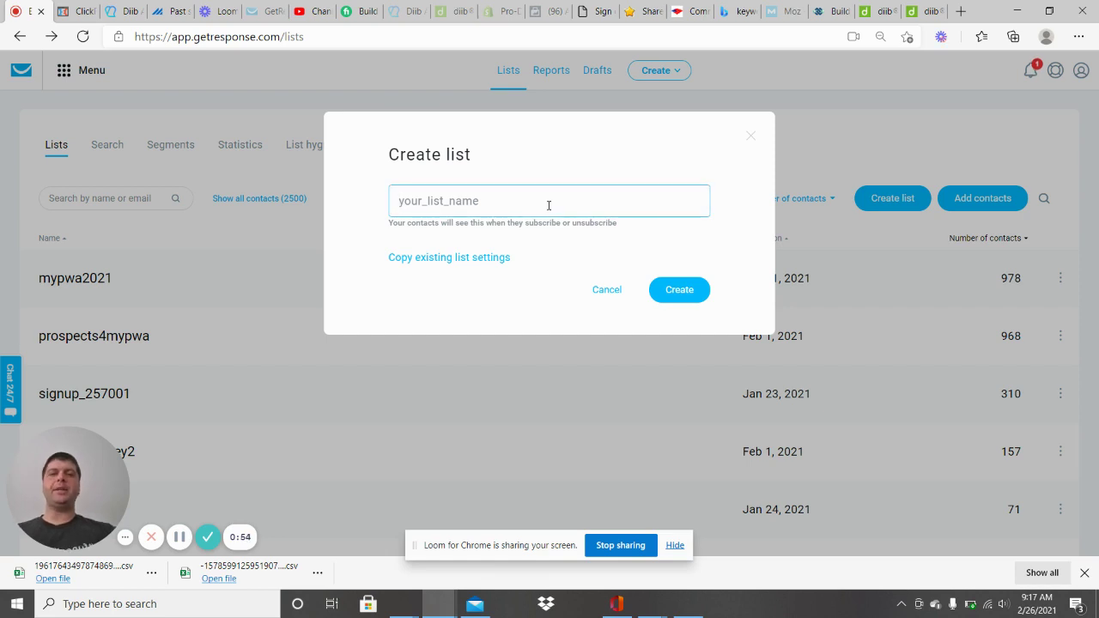
text(m)
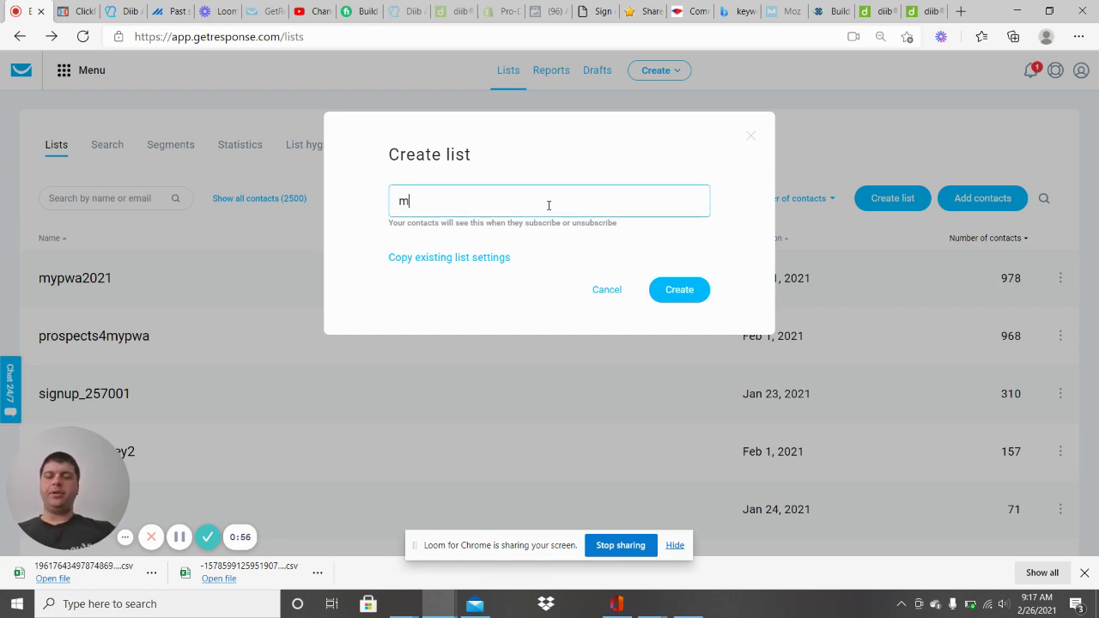
text(ytesterlist2021)
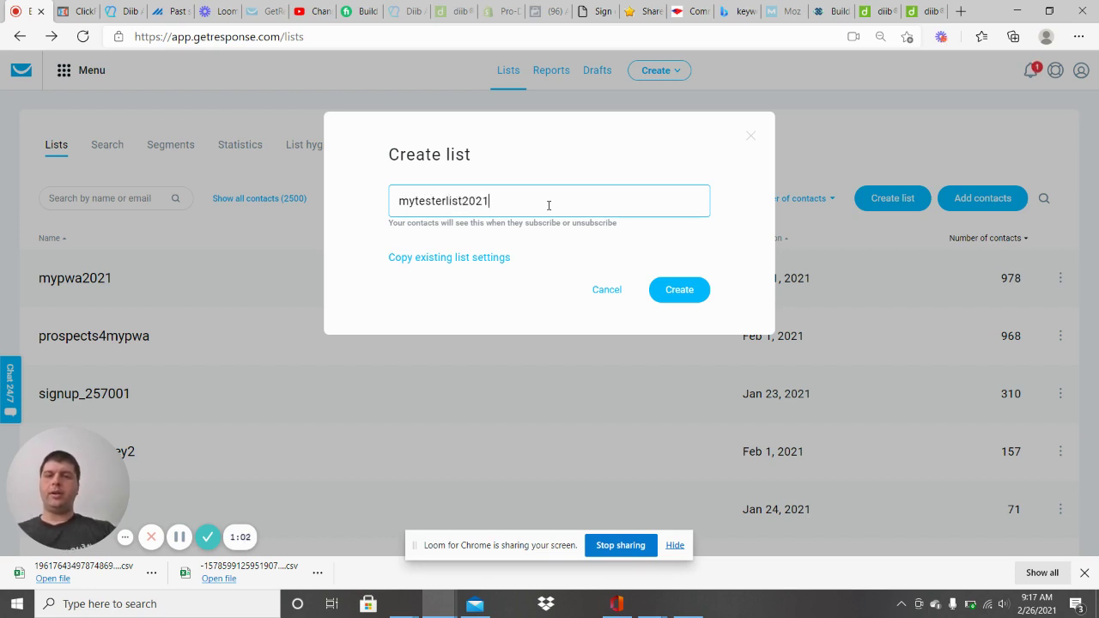
click(680, 289)
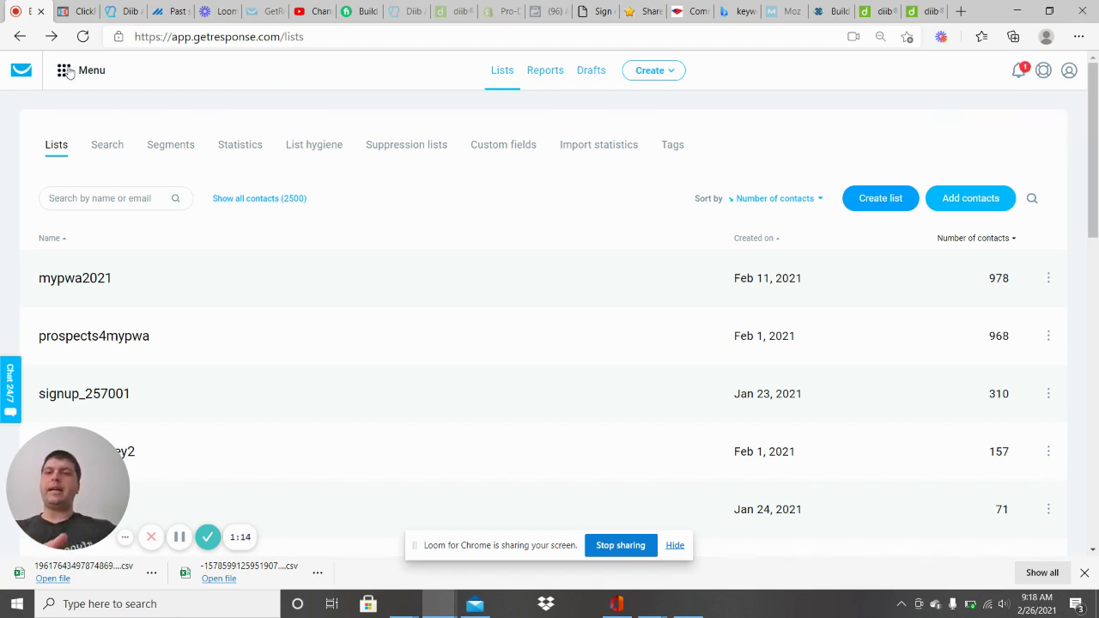
click(65, 71)
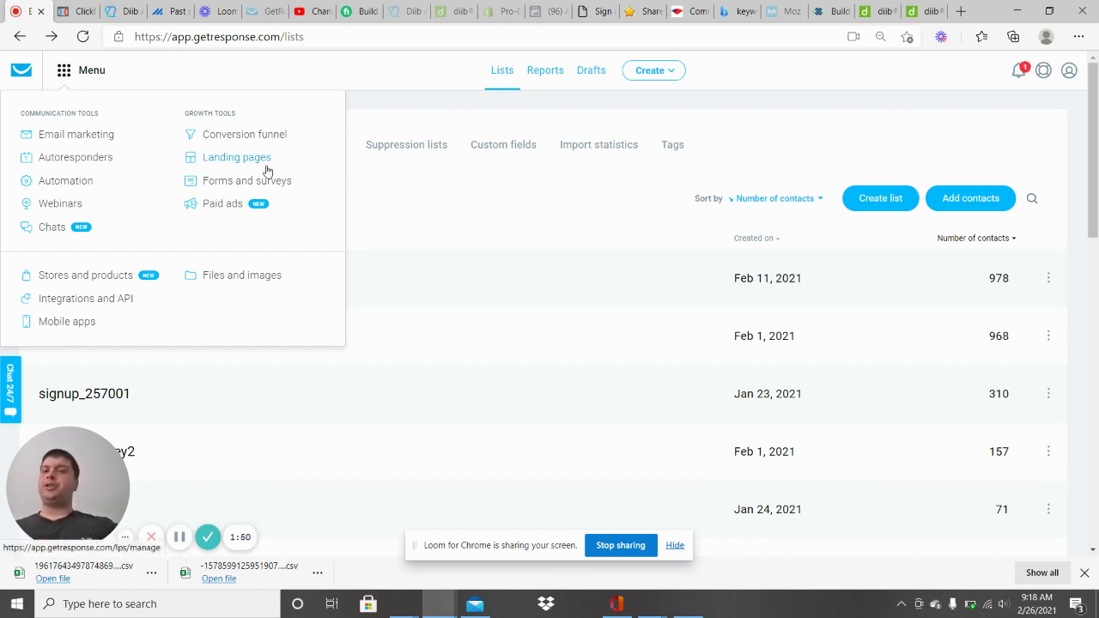
click(380, 189)
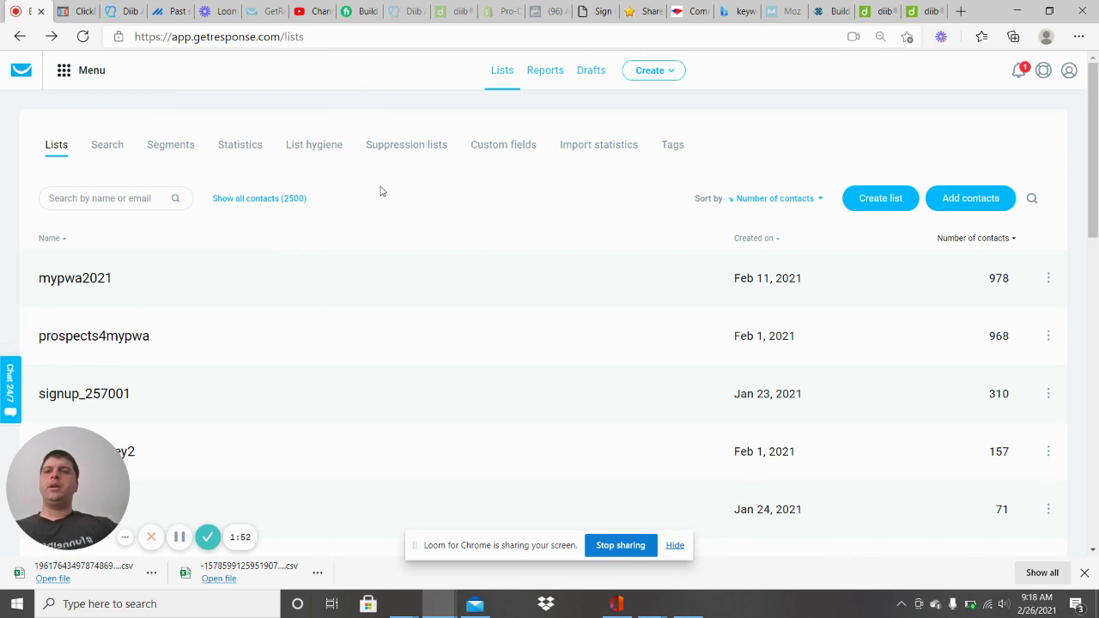
click(93, 12)
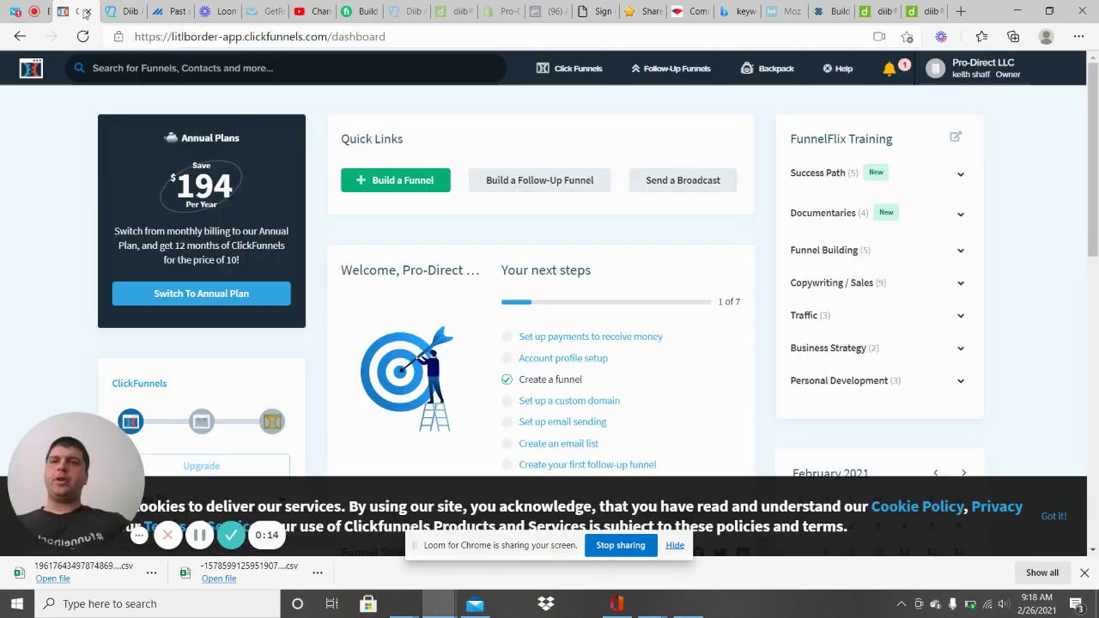
click(34, 12)
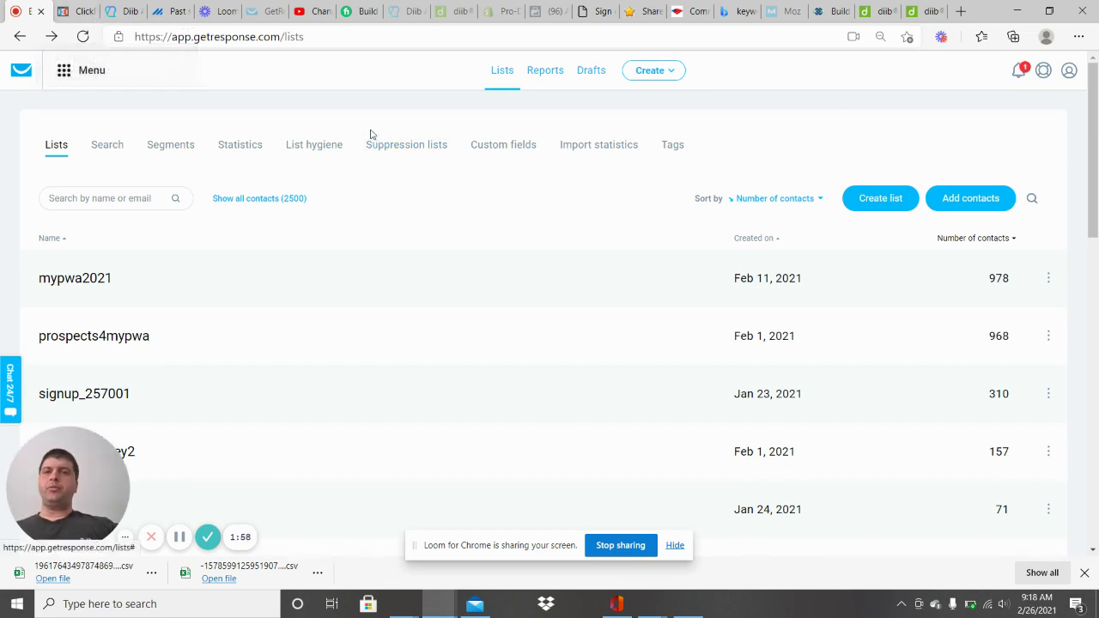
Open the Integrations and API page of the GetResponse account.
click(66, 74)
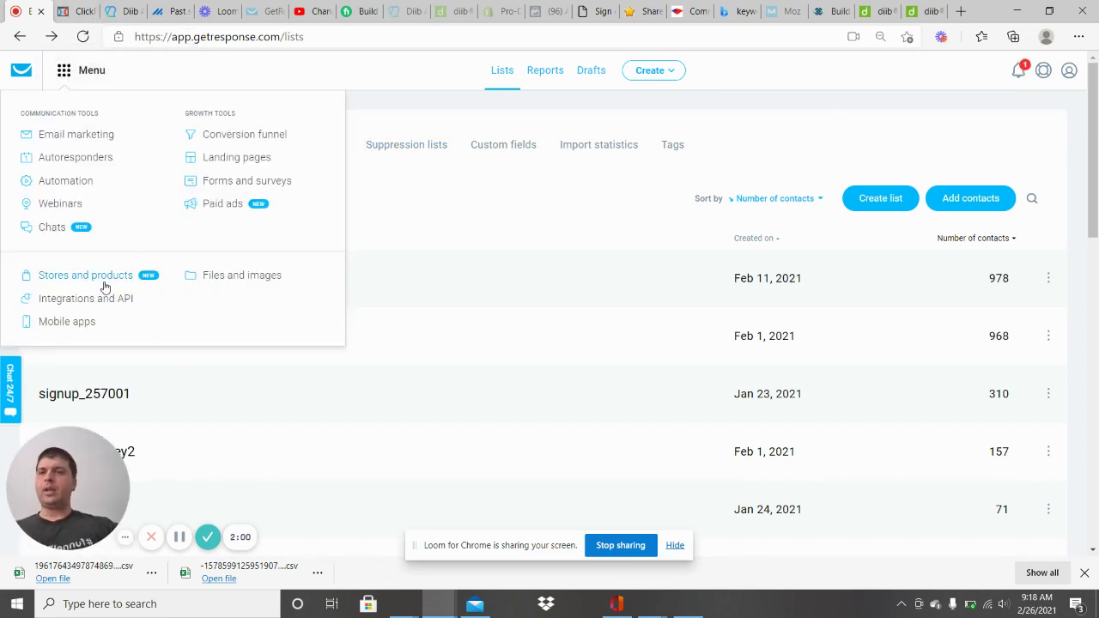
click(91, 302)
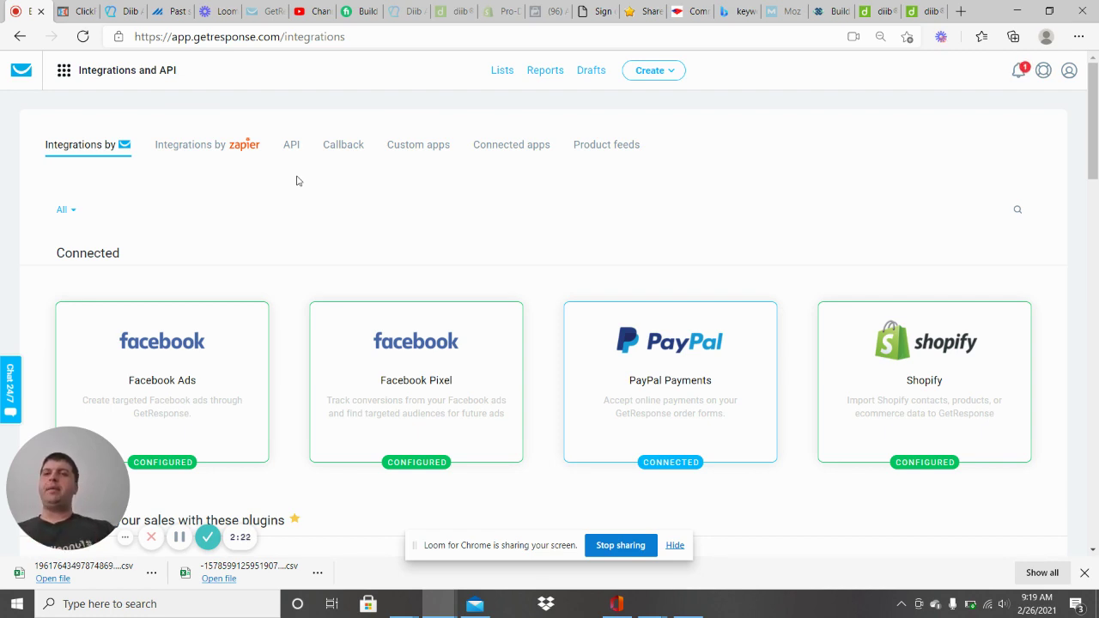
Switch to ClickFunnels and open the API integrations in the account settings, dismissing the low-battery notice.
click(75, 11)
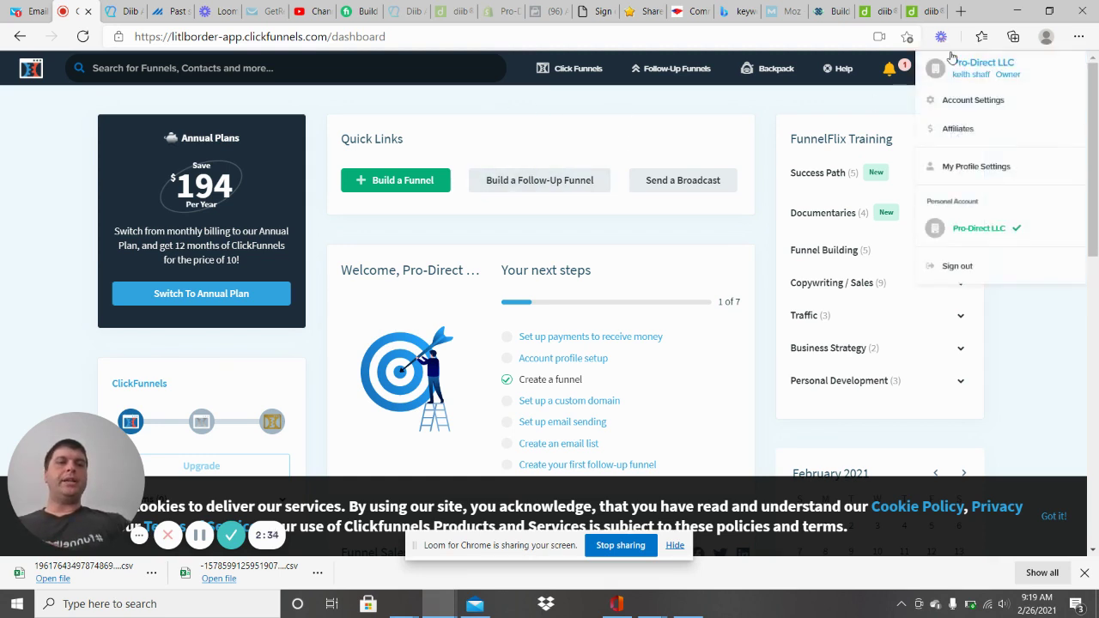
mouse_move(997, 76)
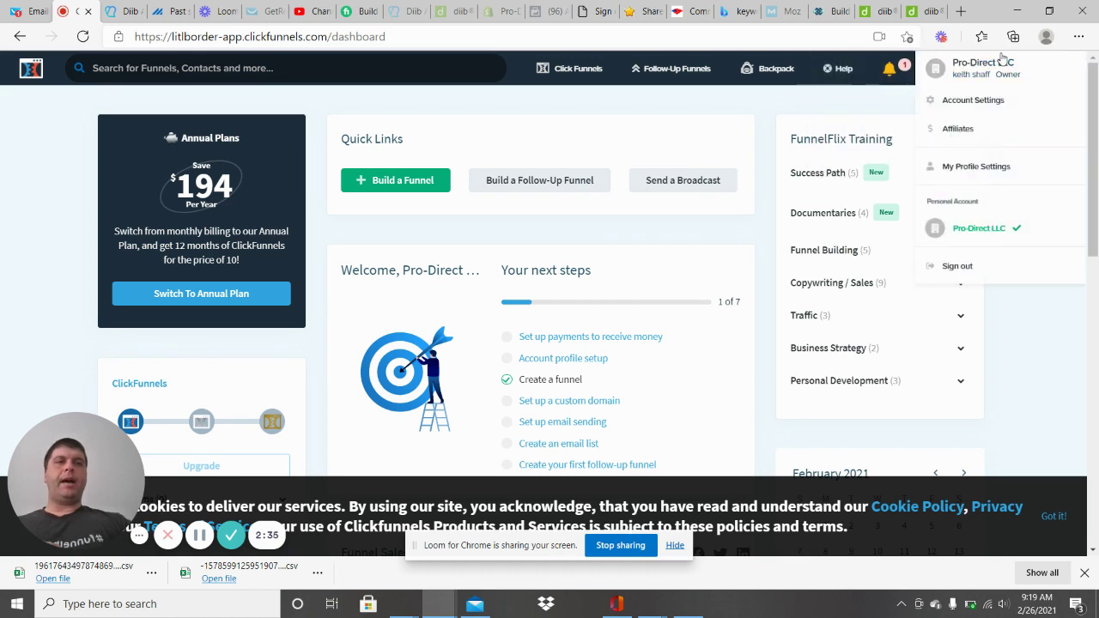
click(984, 110)
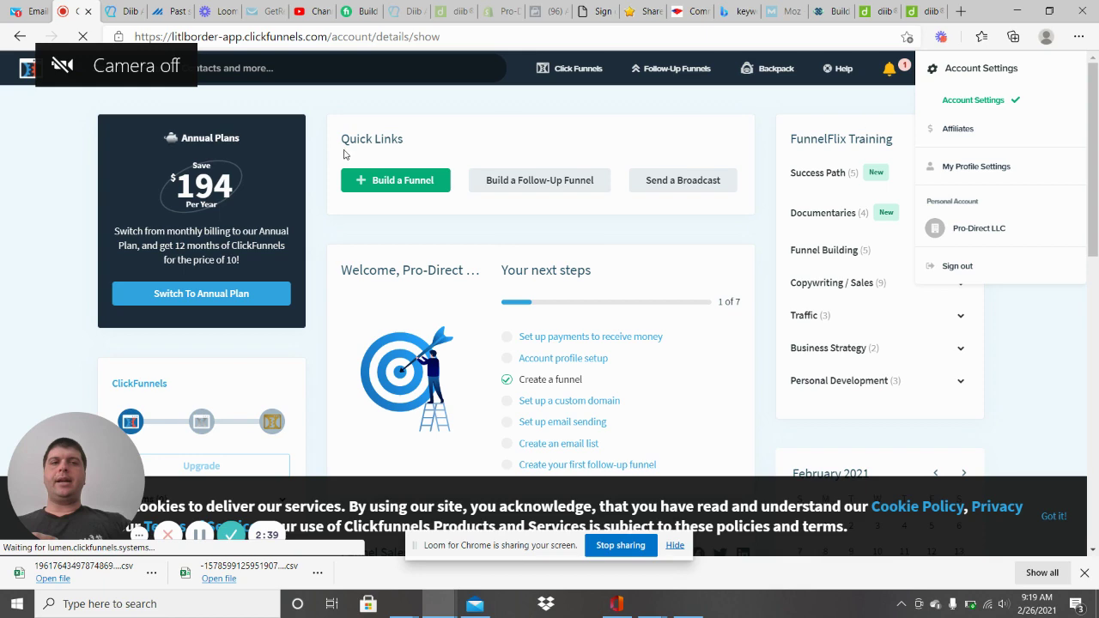
scroll(157, 289, down, 3)
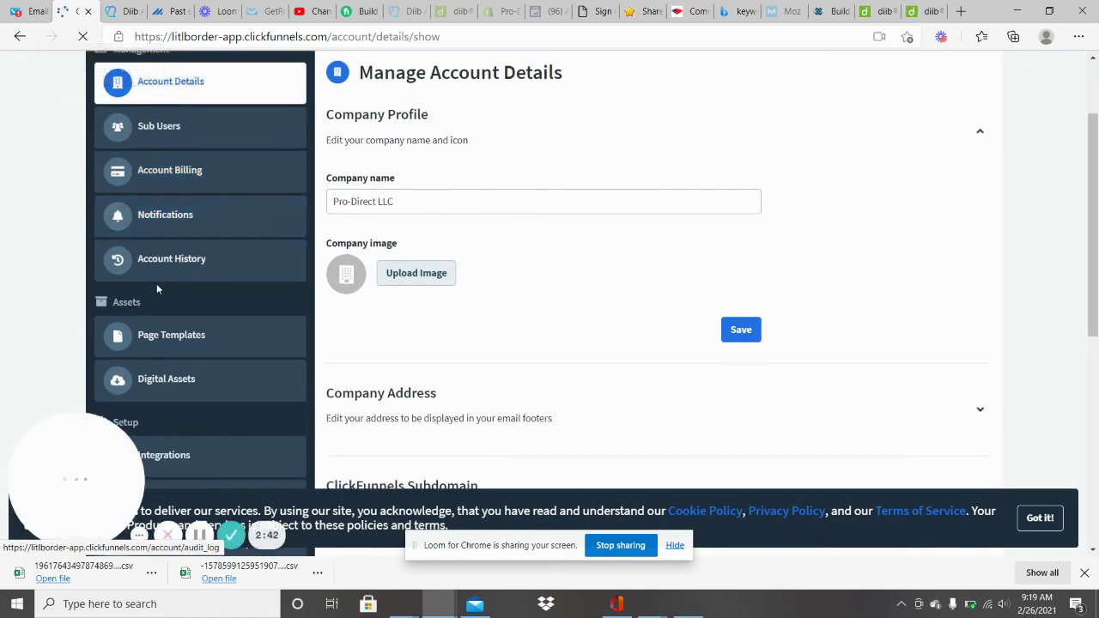
click(172, 438)
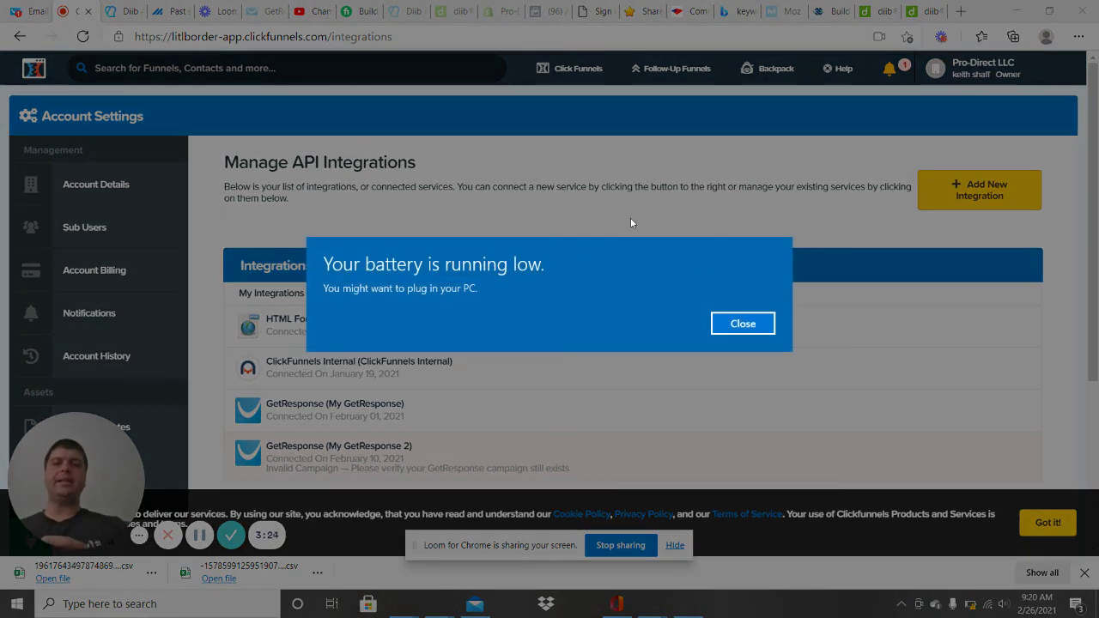
click(740, 323)
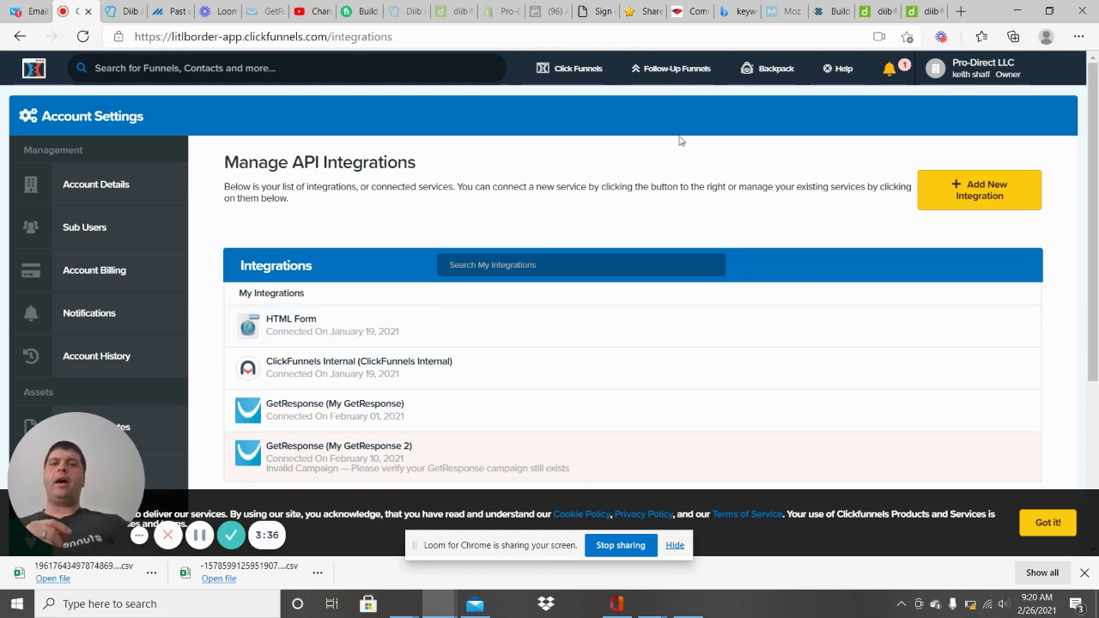
Open the Thank You page of the Get Emails funnel in the page editor.
mouse_move(578, 69)
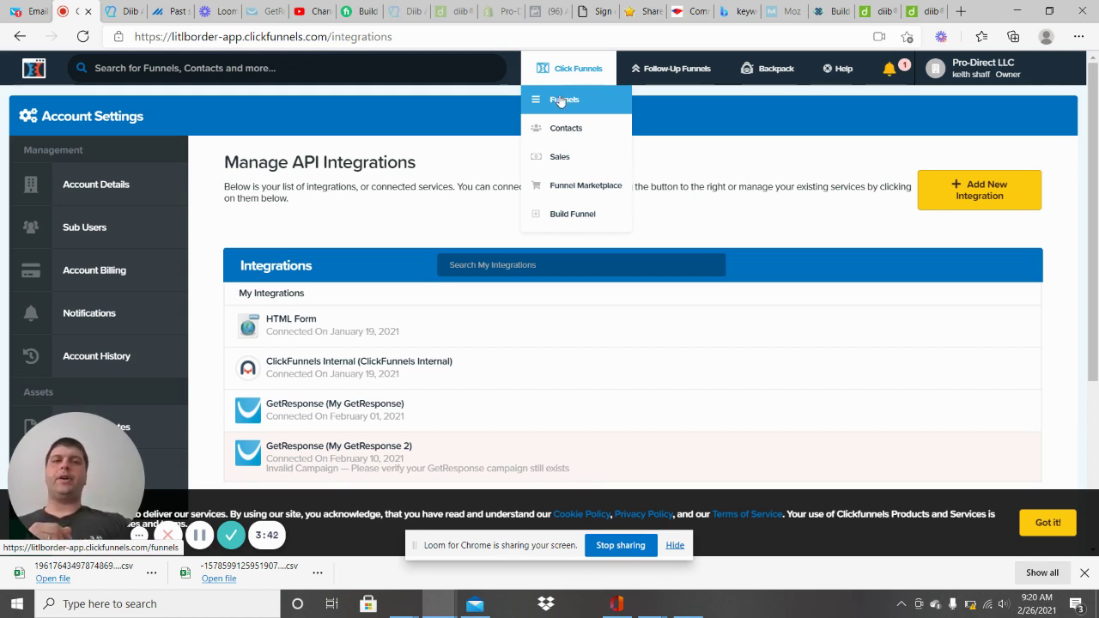
click(560, 102)
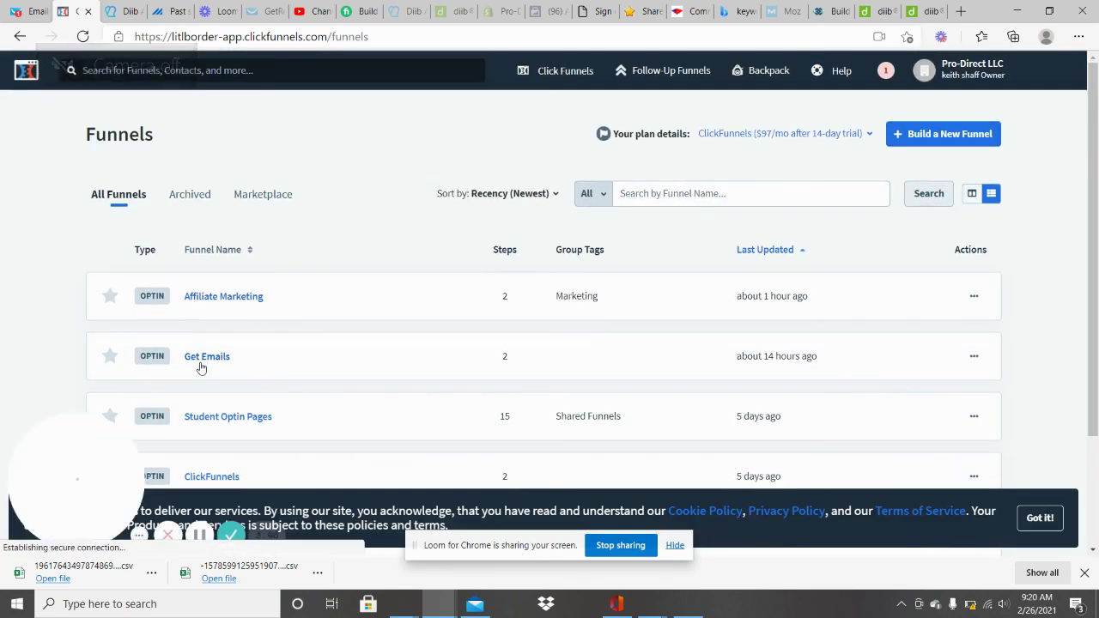
click(204, 367)
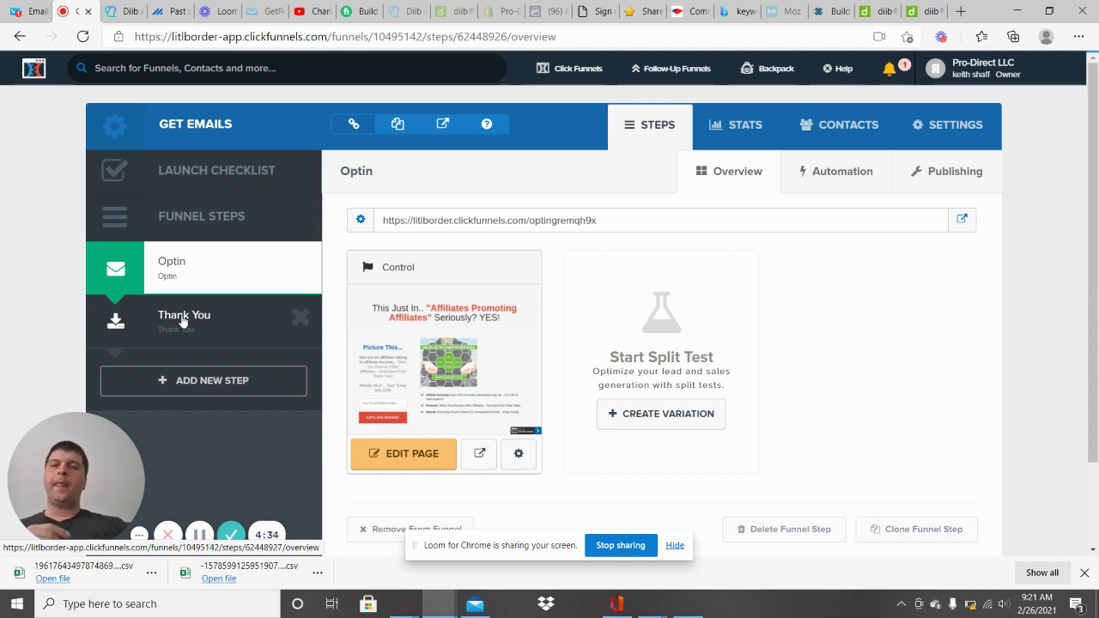
click(182, 321)
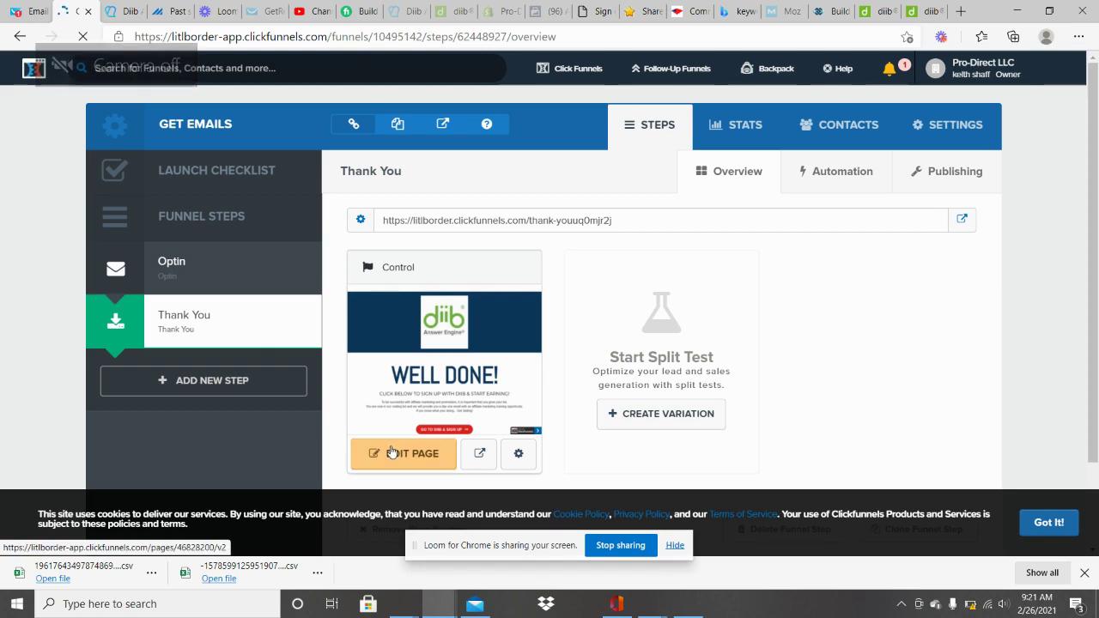
click(421, 453)
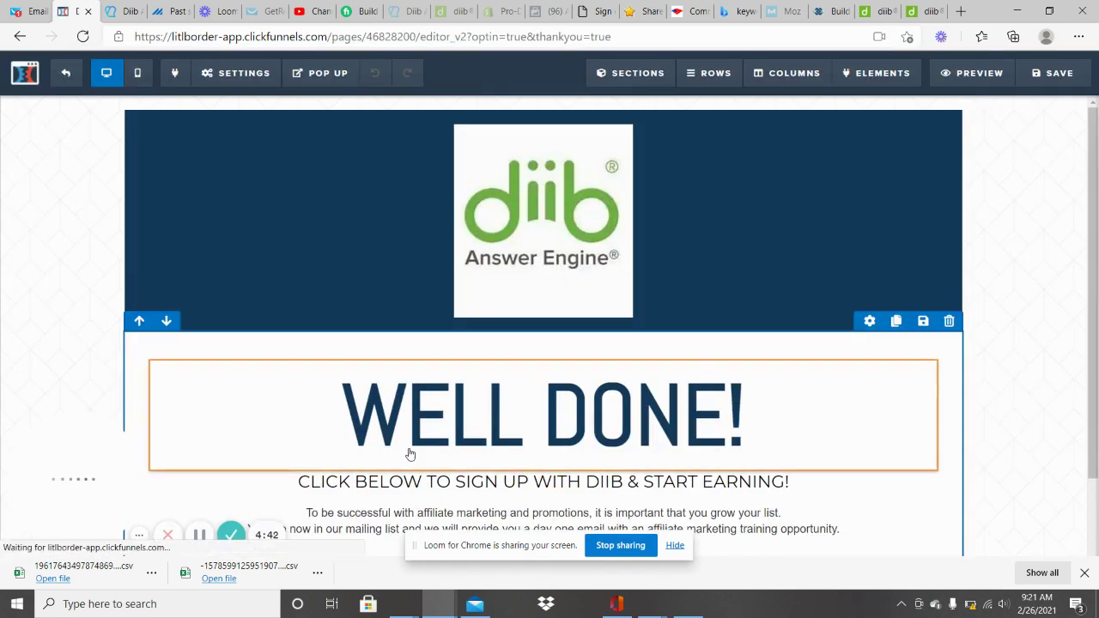
Check the website URL action of the "Go to DIIB & Sign Up" button and save the Thank You page.
scroll(409, 454, down, 2)
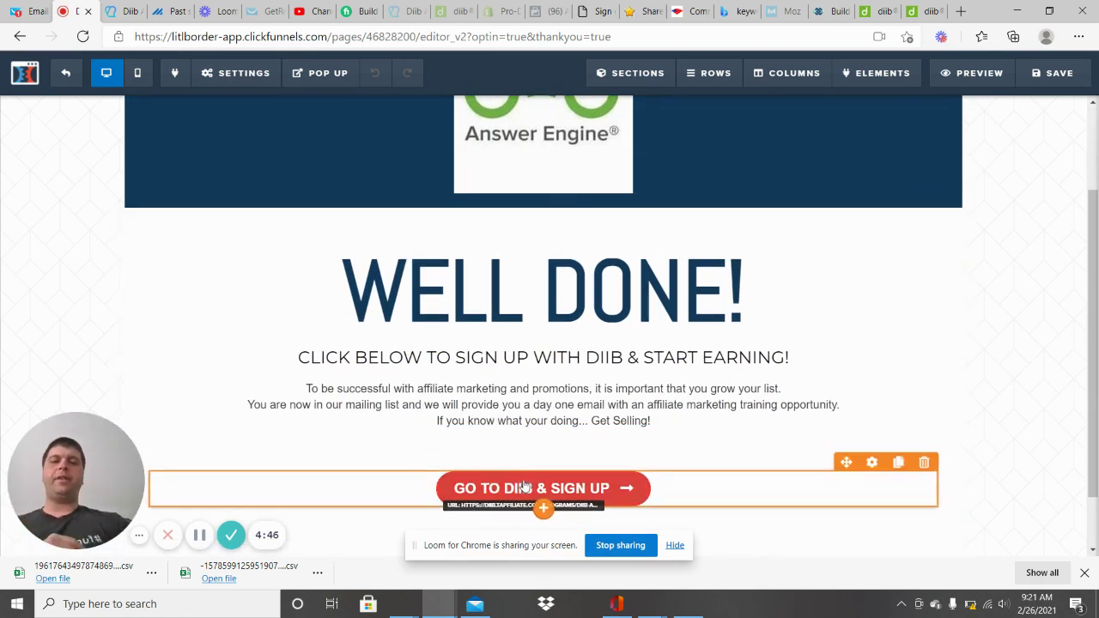
click(593, 488)
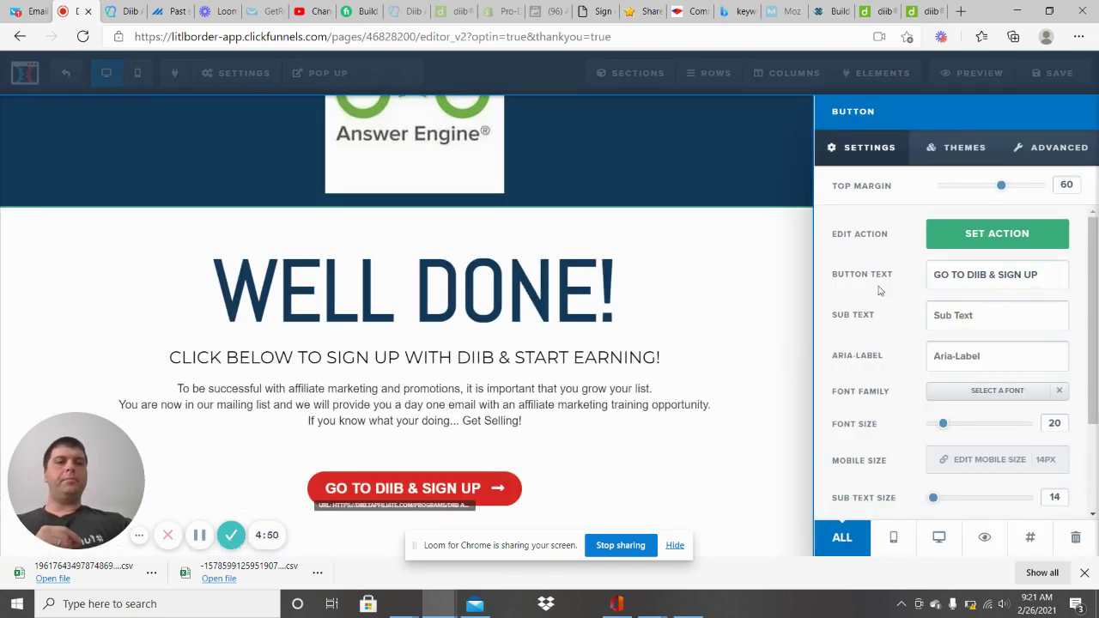
click(980, 242)
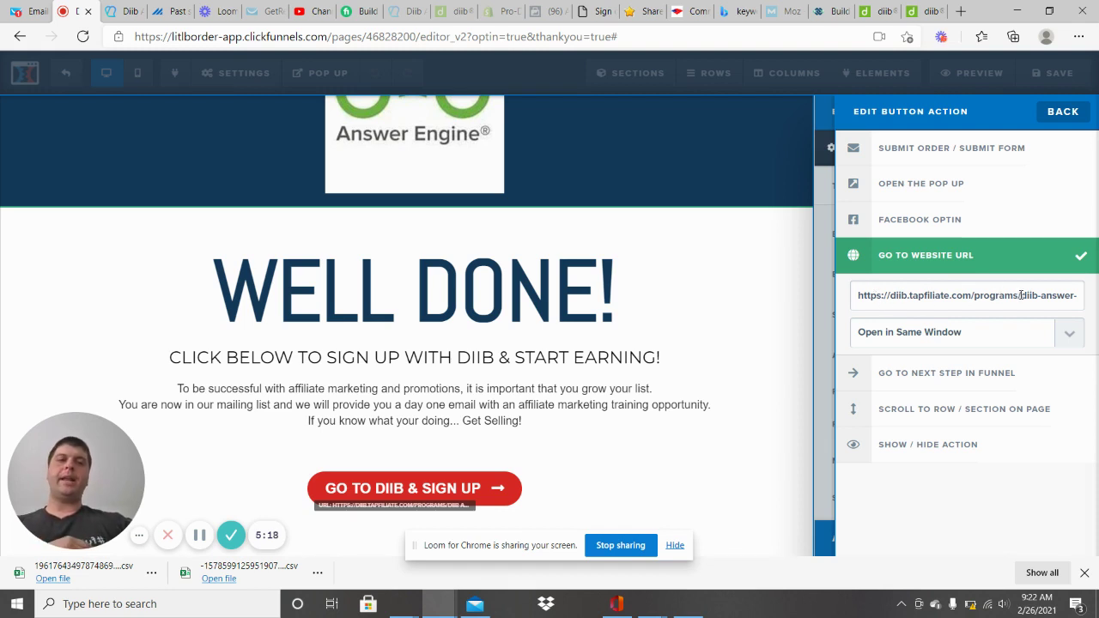
click(738, 361)
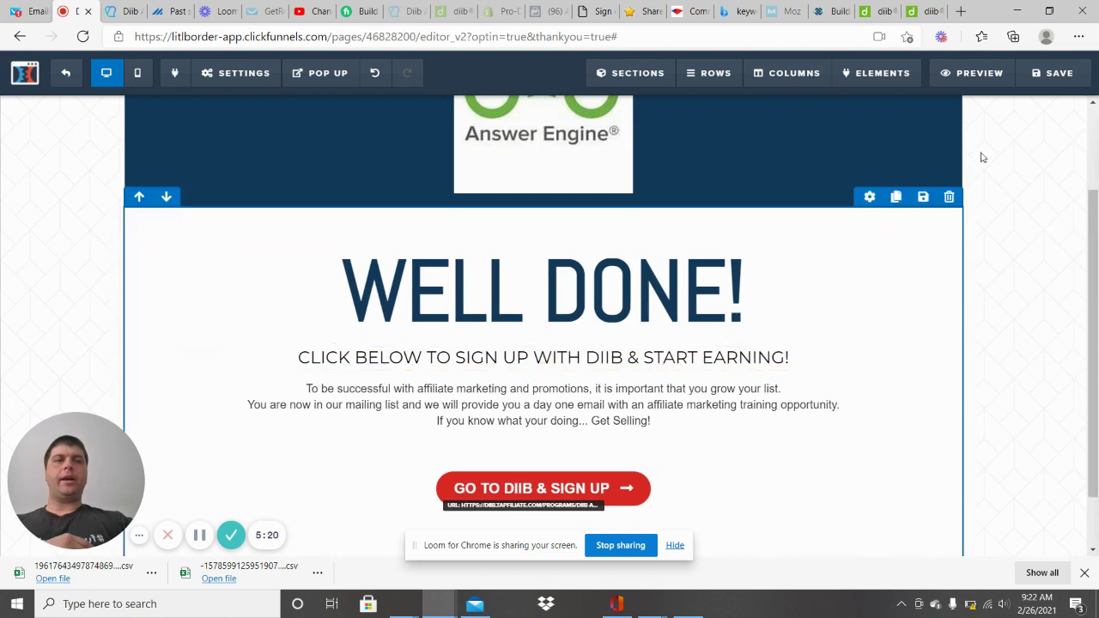
click(1065, 83)
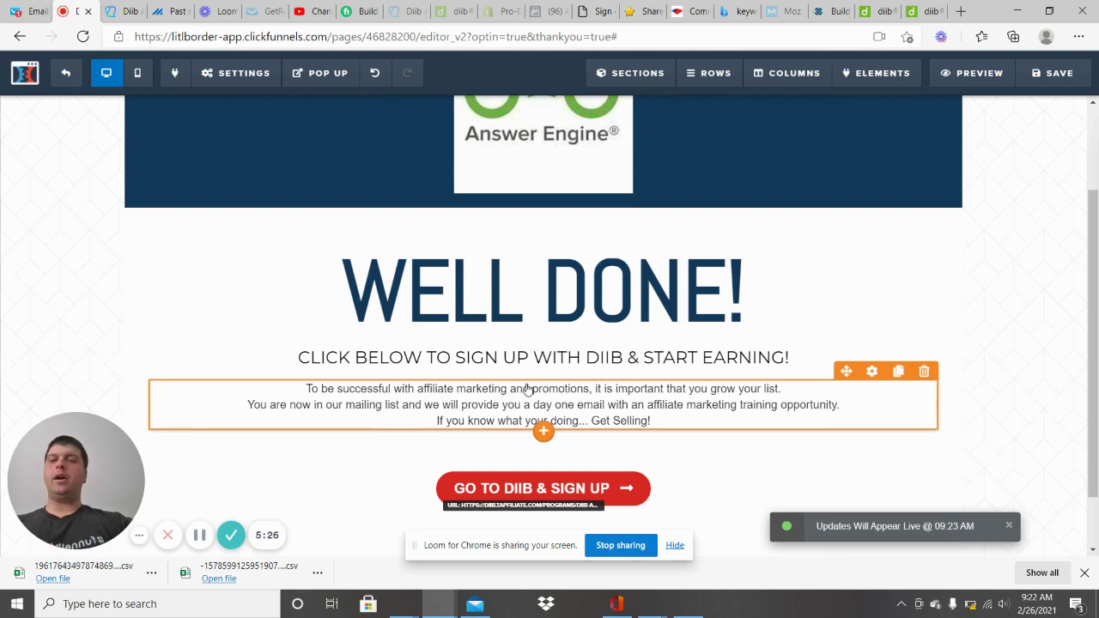
Return to the funnel steps and open the Optin page in the page editor.
click(75, 79)
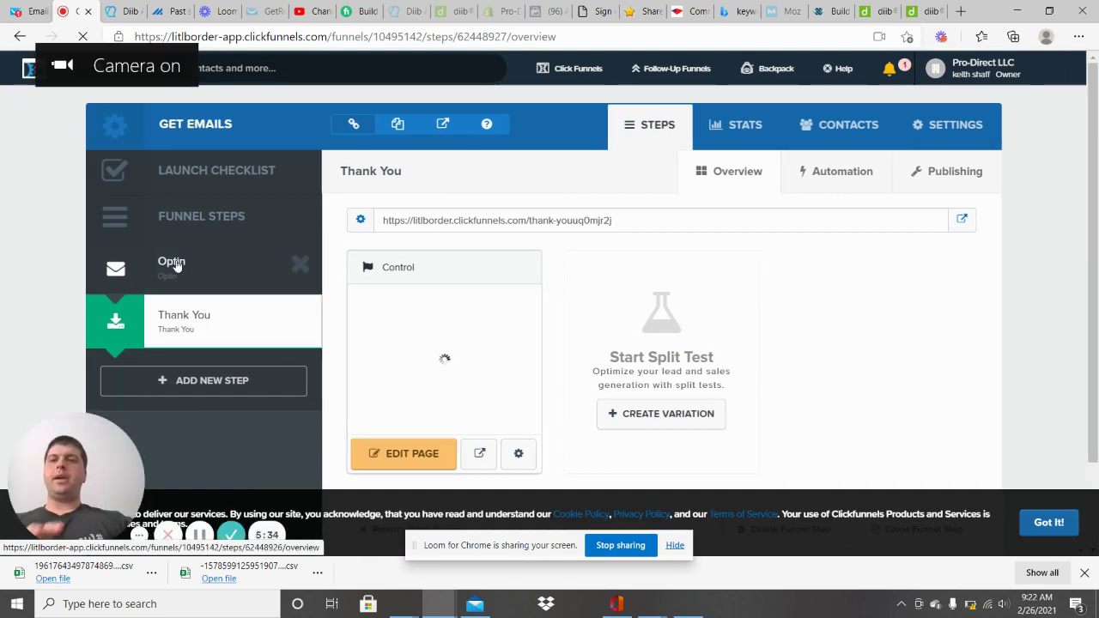
click(176, 267)
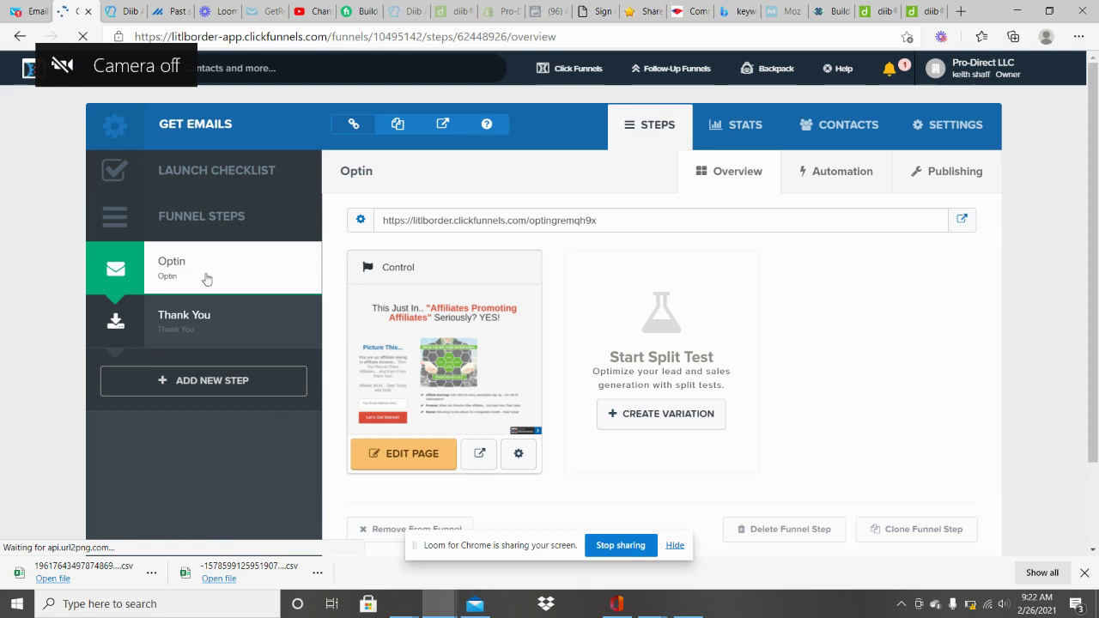
click(409, 456)
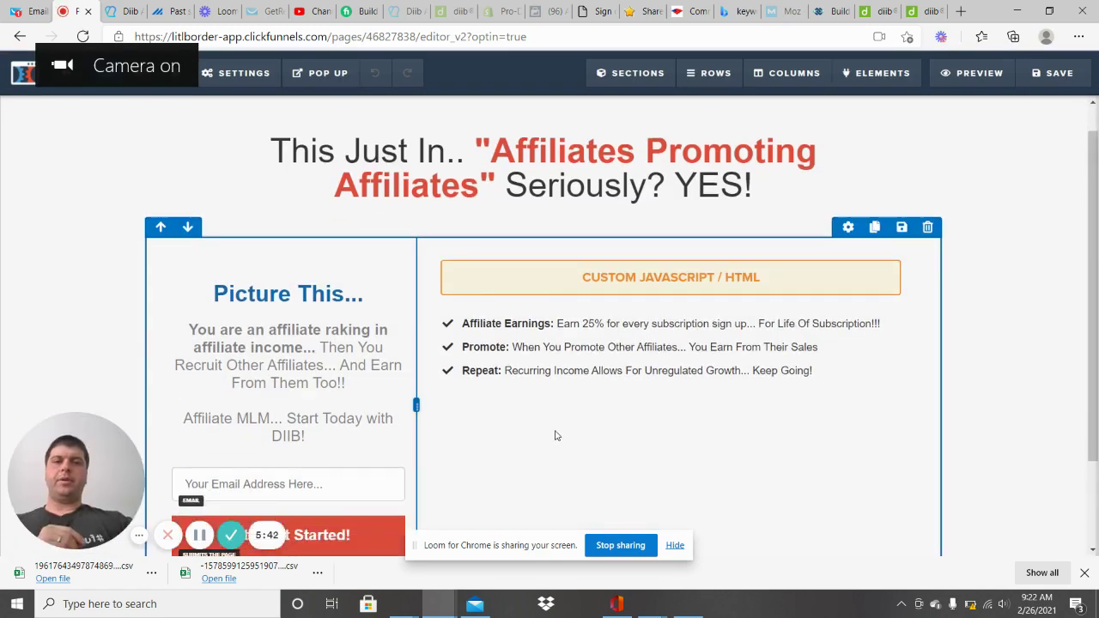
Check which action is assigned to the "Let's Get Started!" button on the Optin page.
scroll(554, 435, down, 2)
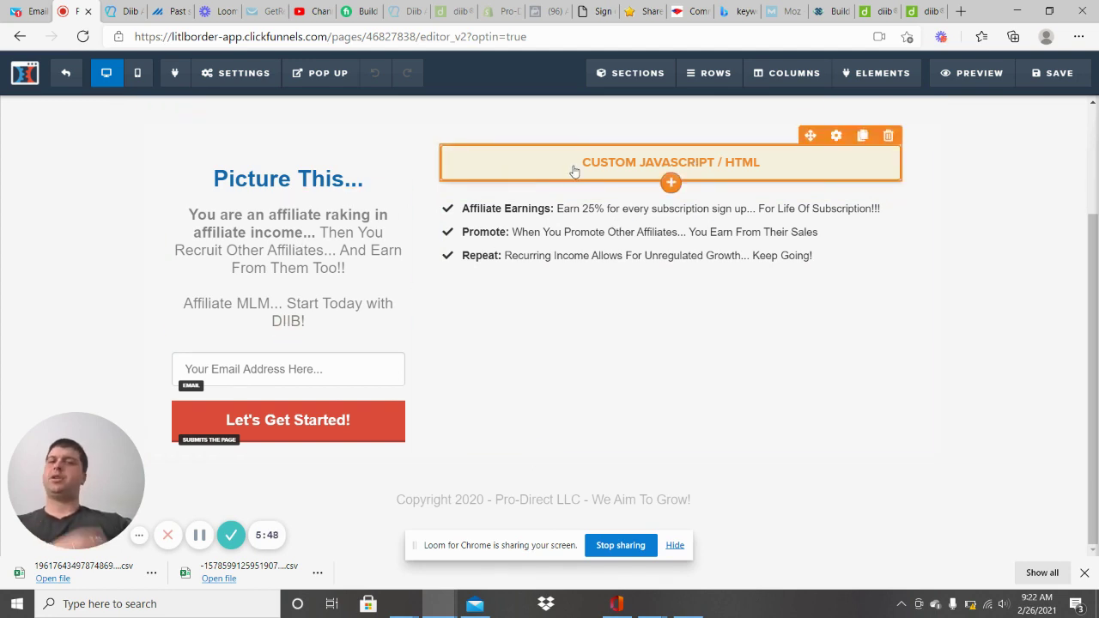
click(297, 427)
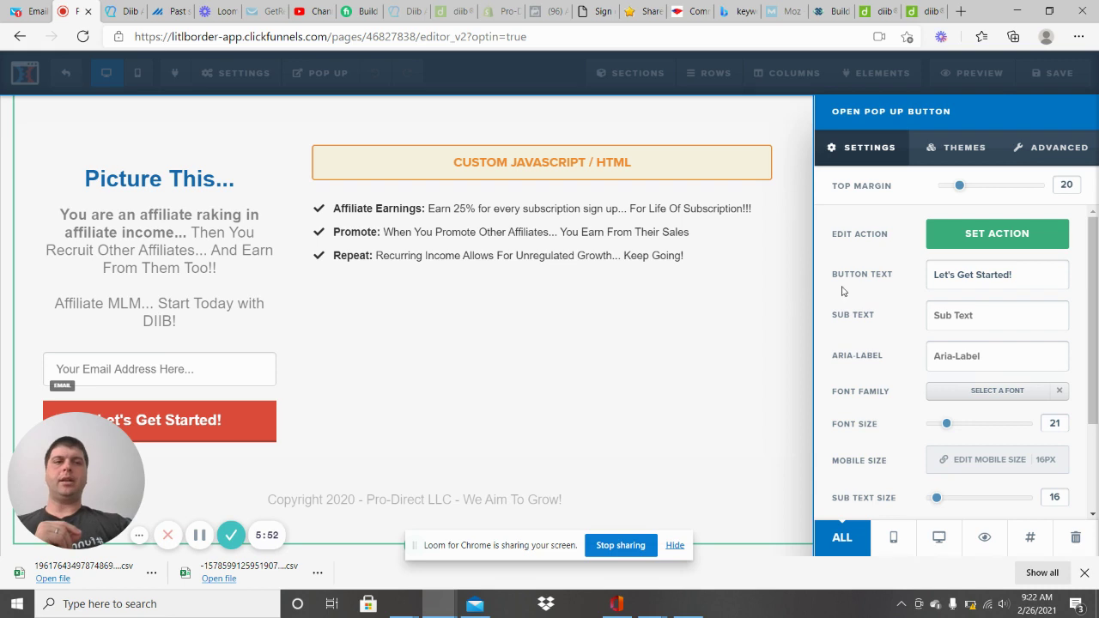
click(997, 234)
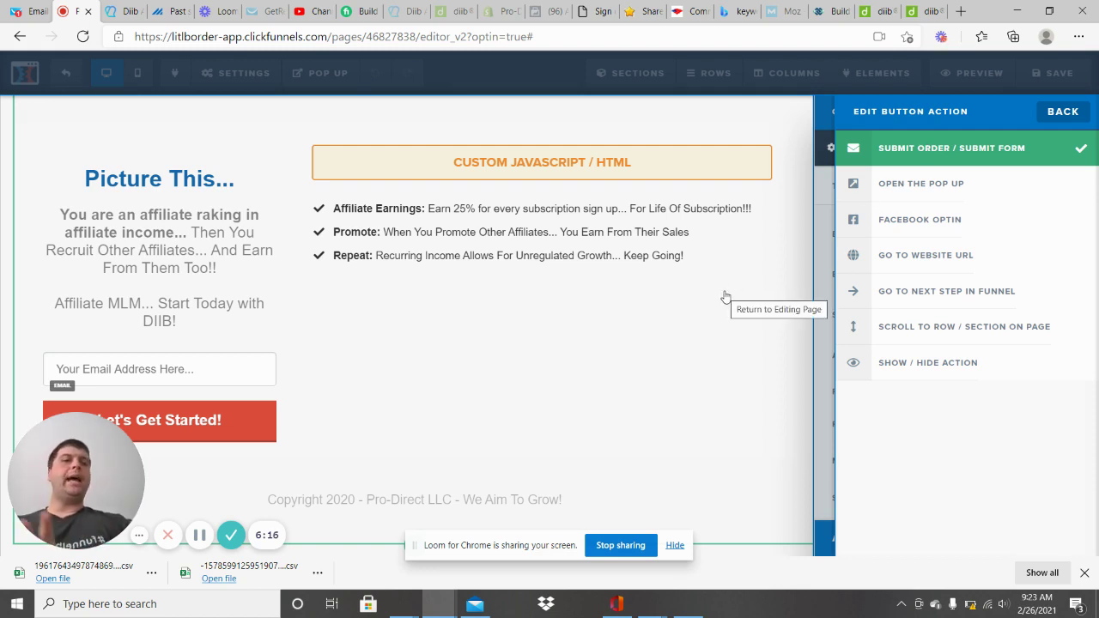
click(681, 386)
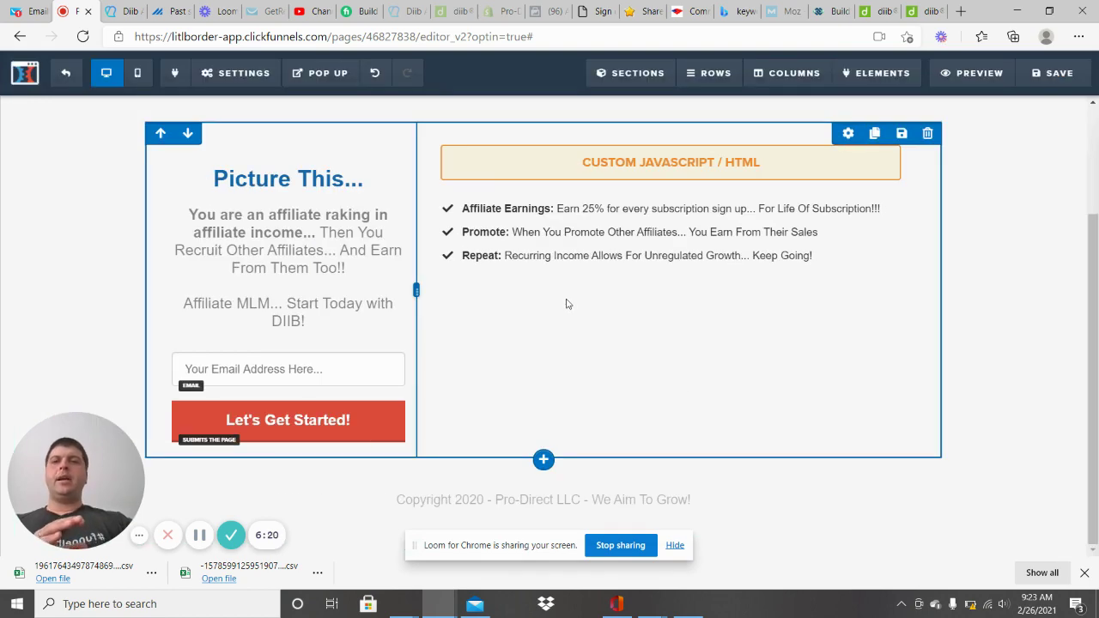
Check the GetResponse integration, action and list assigned in the Optin page's email integration settings, and save the page.
mouse_move(236, 80)
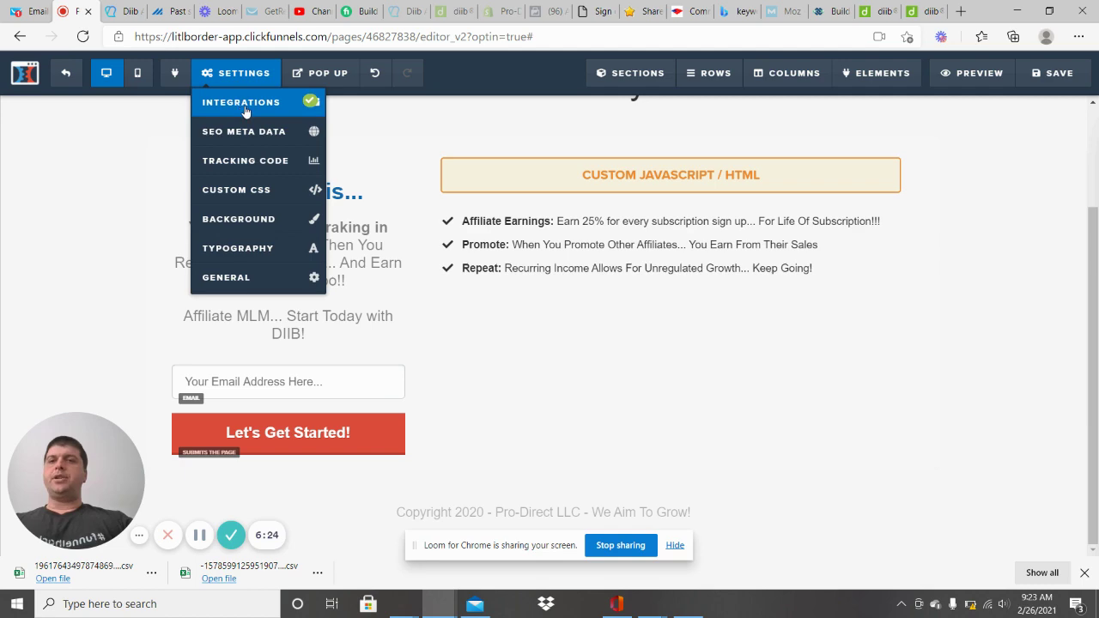
click(246, 113)
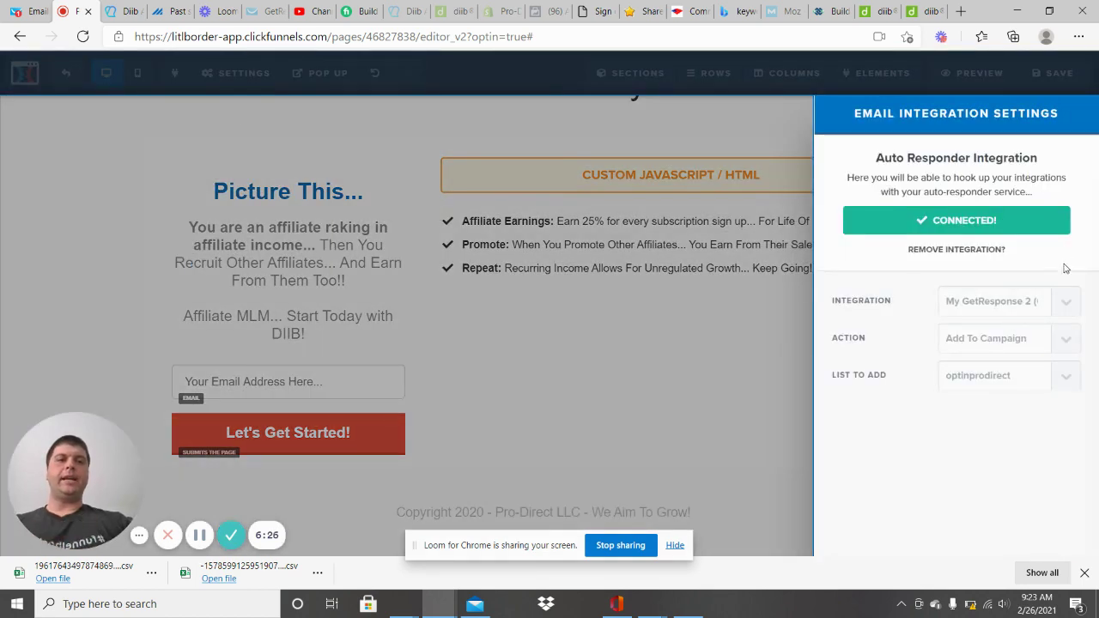
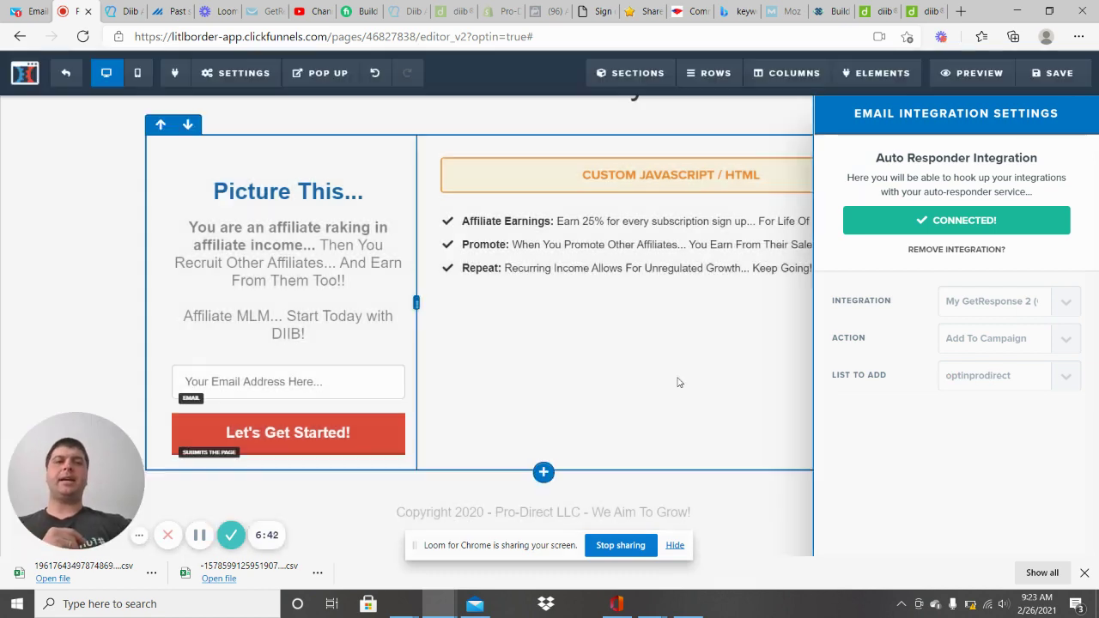
click(678, 382)
right_click(1075, 79)
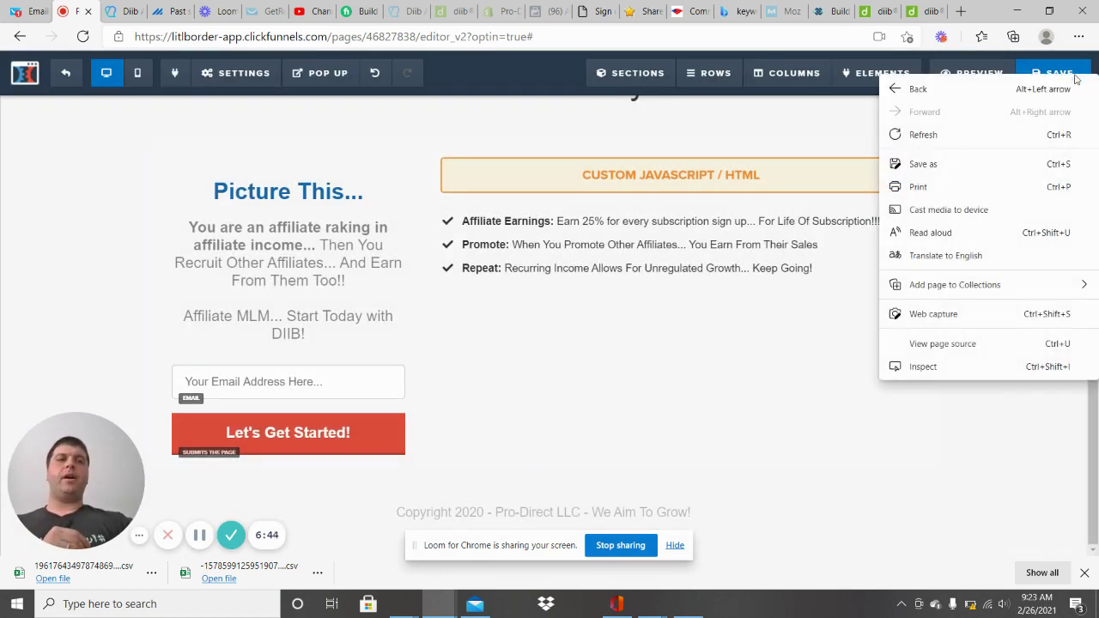
drag(733, 268, 741, 268)
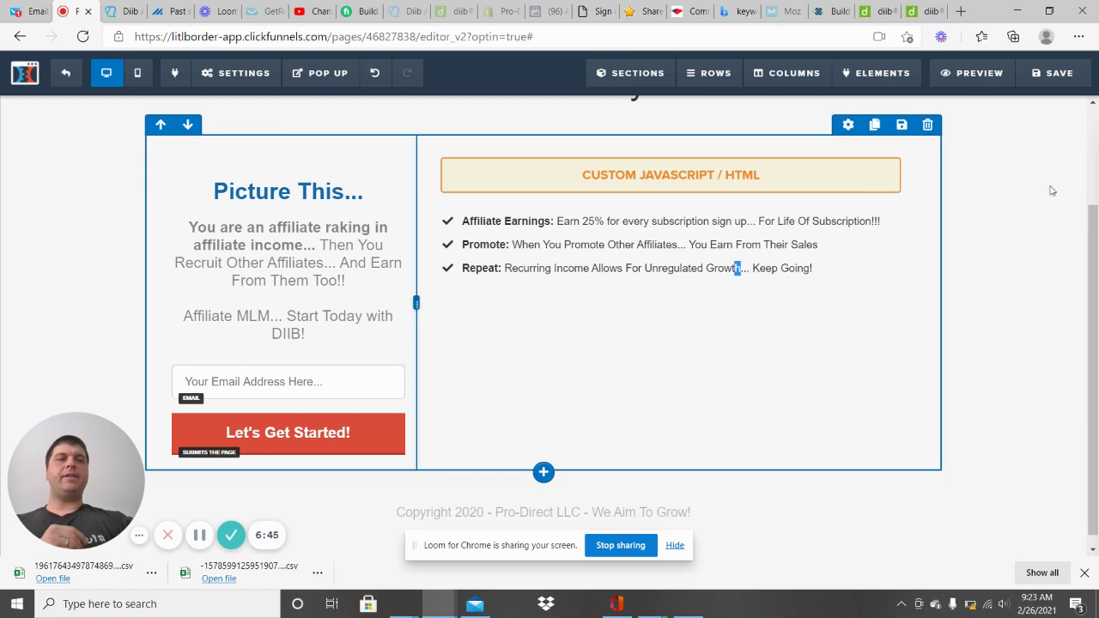
click(1055, 76)
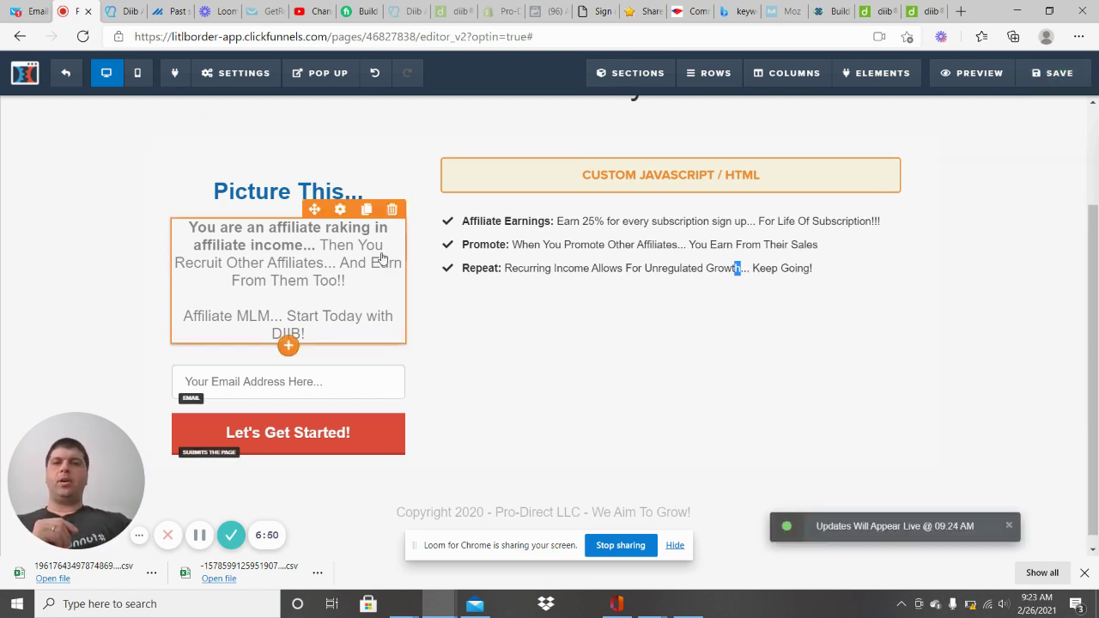
Exit to the funnel steps and select the full URL of the Thank You page.
click(240, 75)
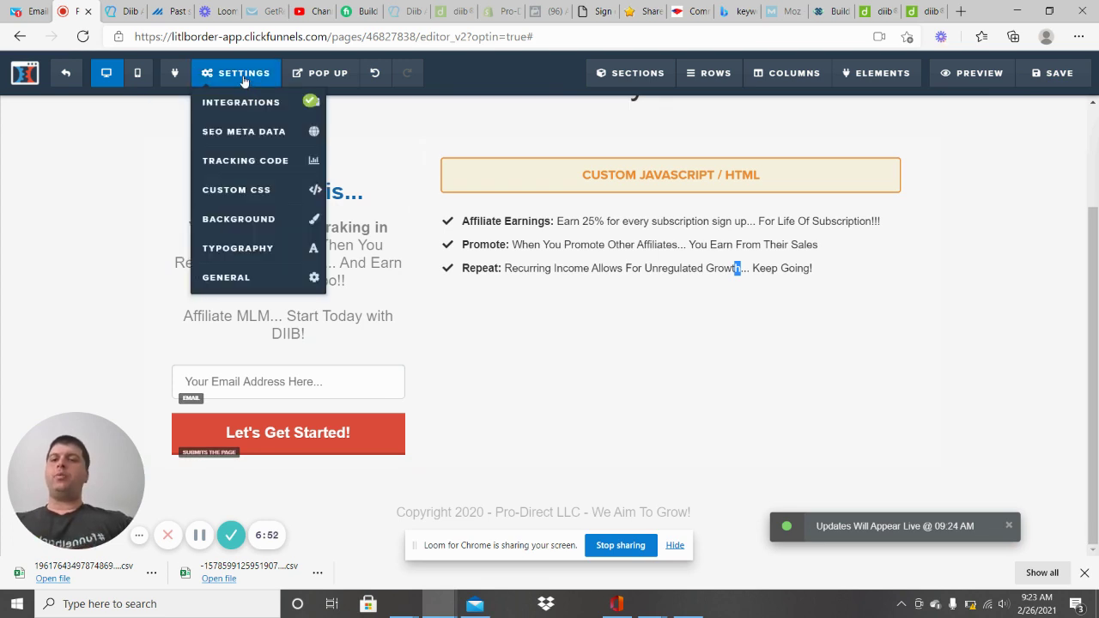
click(69, 77)
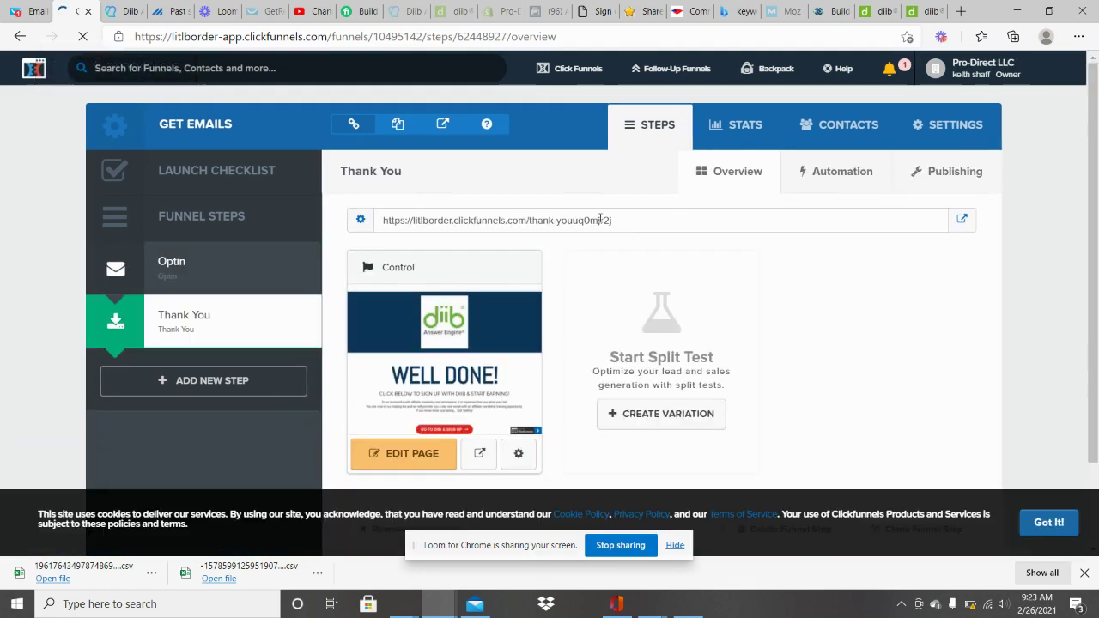
drag(621, 229, 412, 237)
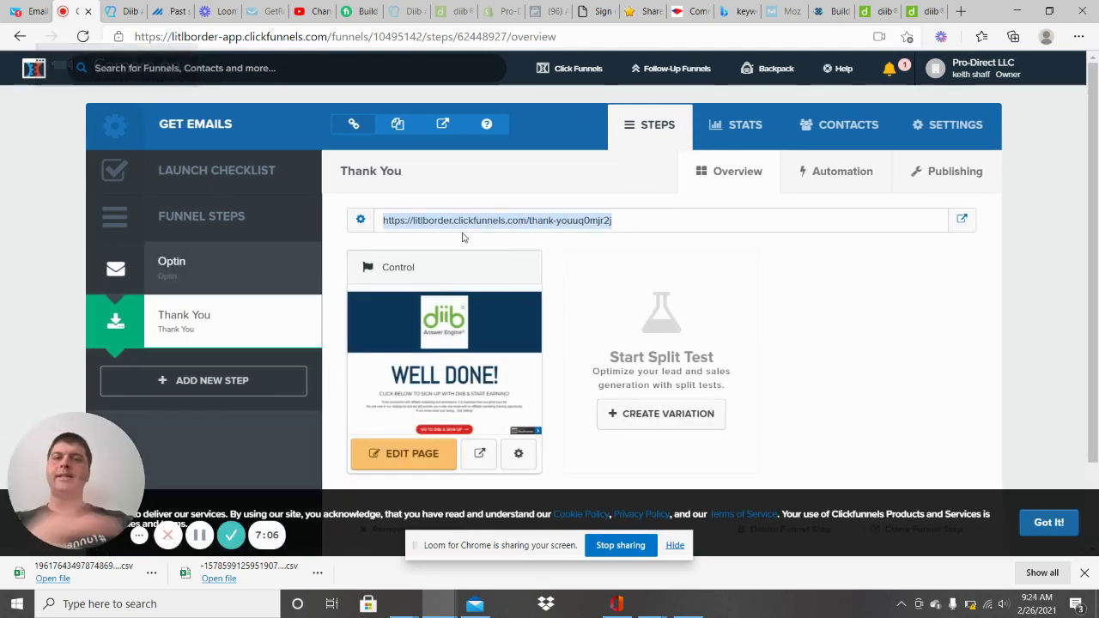
Check the On Submit Go To address in the Optin page's general settings and save the page.
click(215, 271)
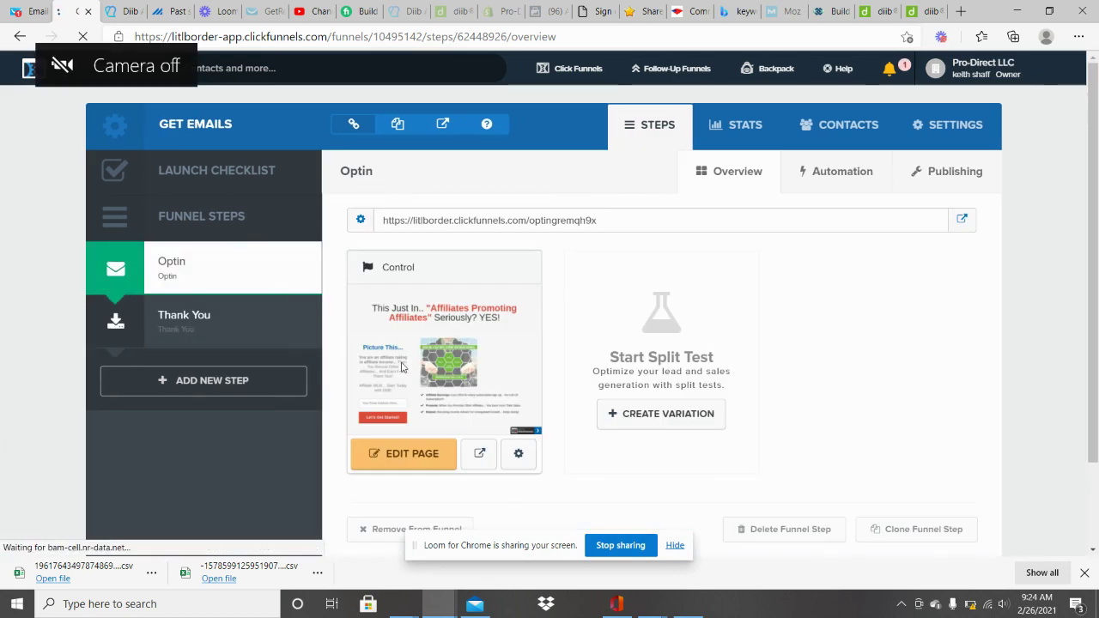
click(407, 453)
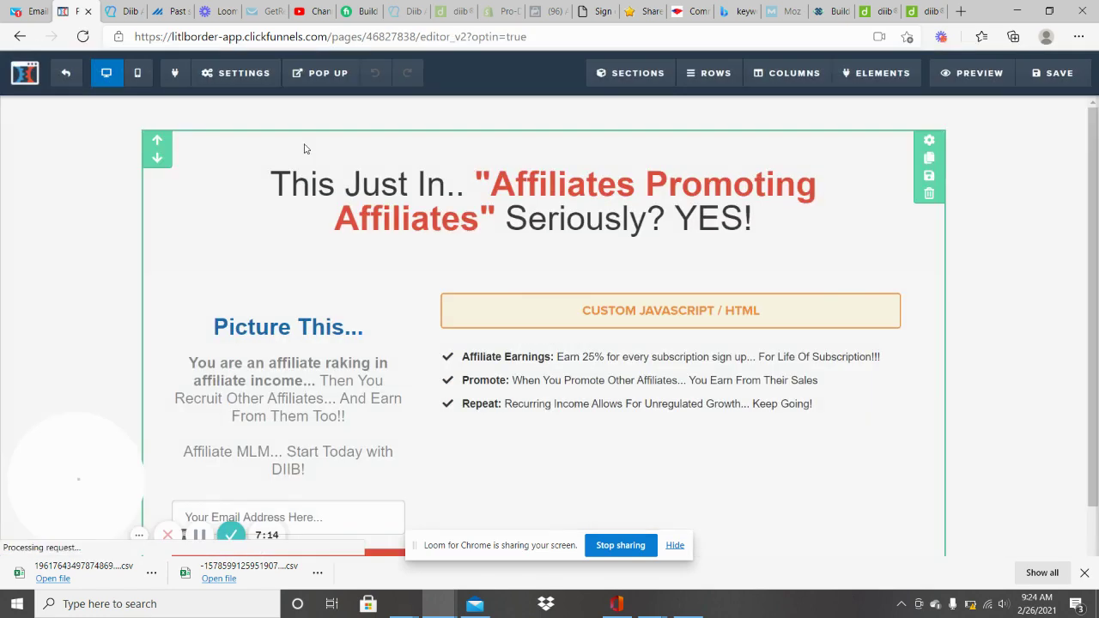
click(238, 74)
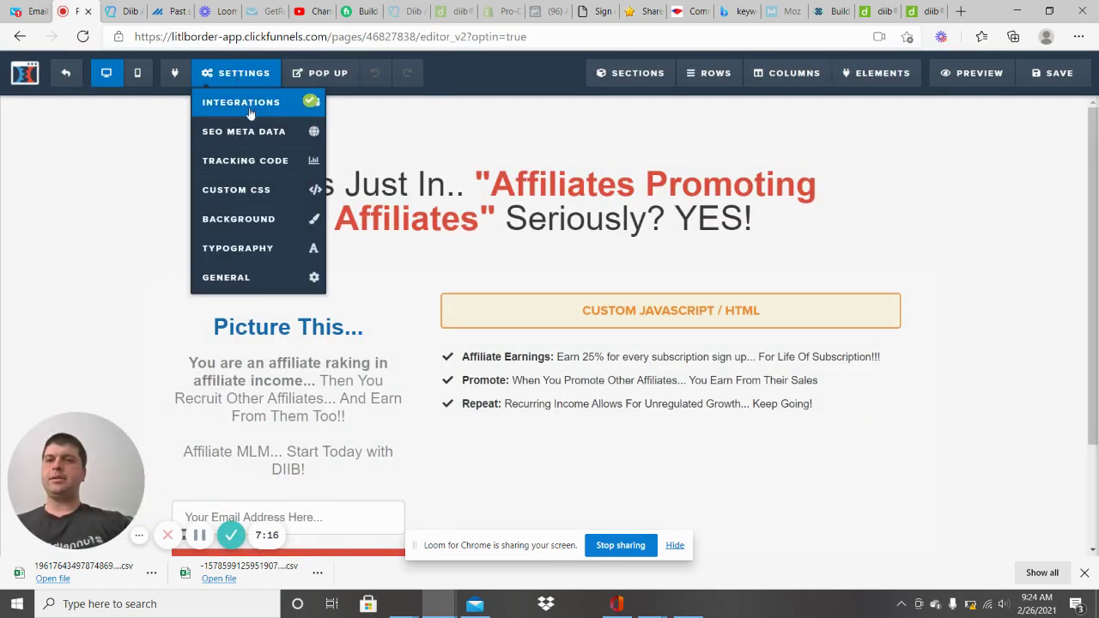
click(235, 277)
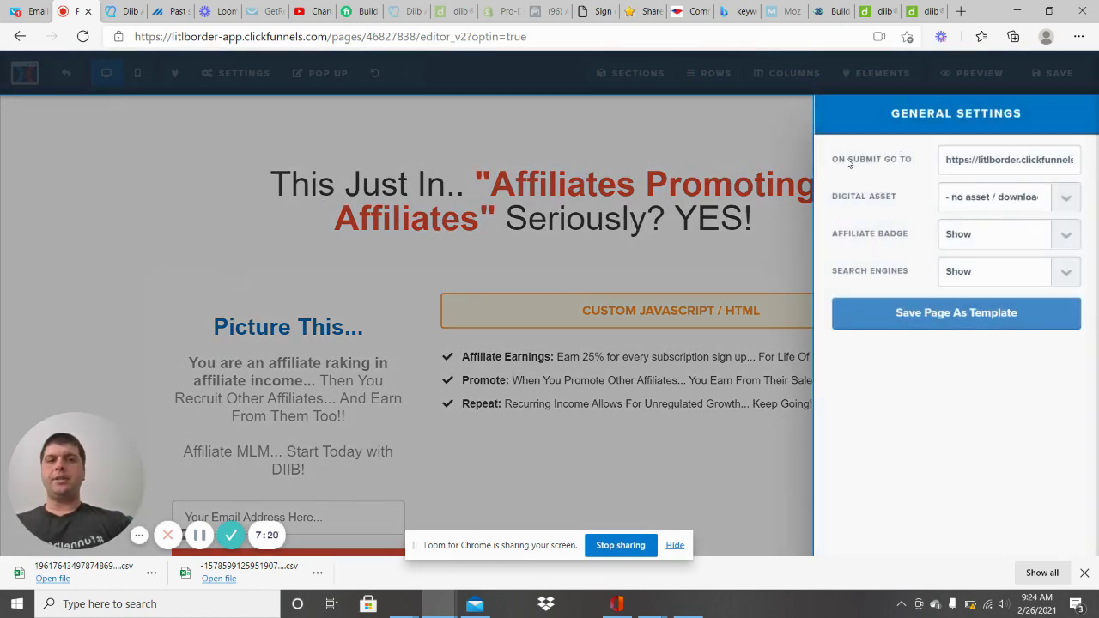
click(953, 159)
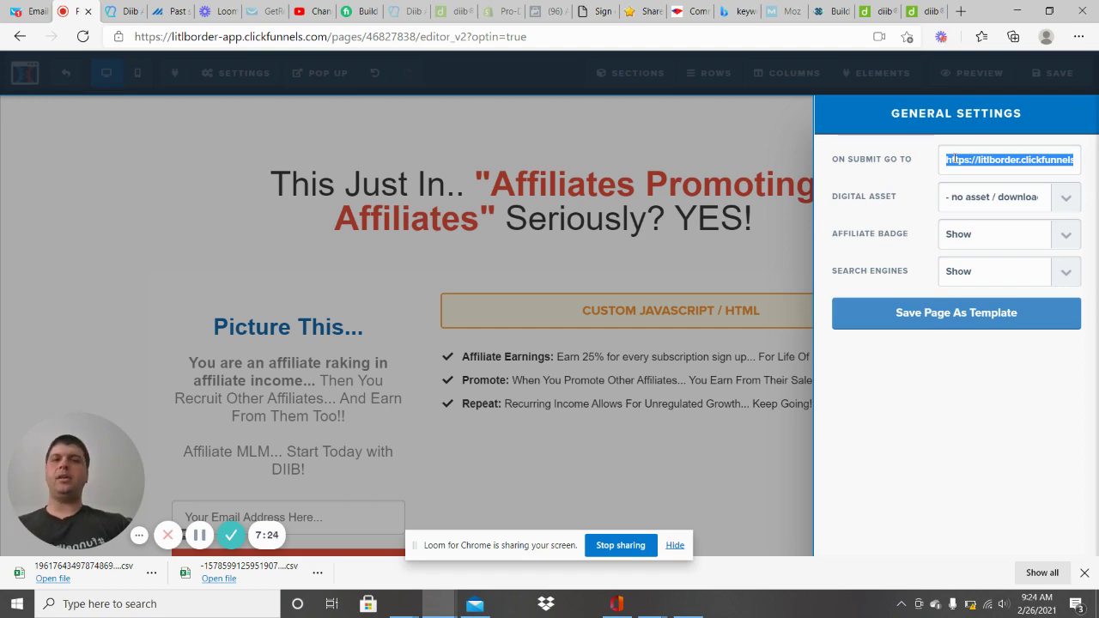
click(175, 241)
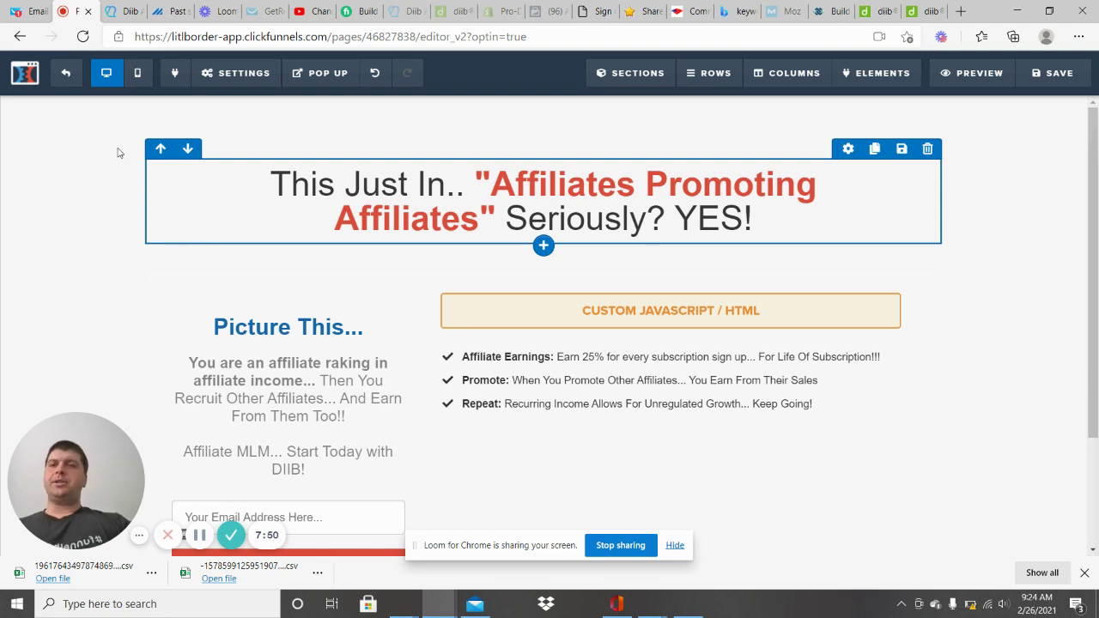
click(1076, 80)
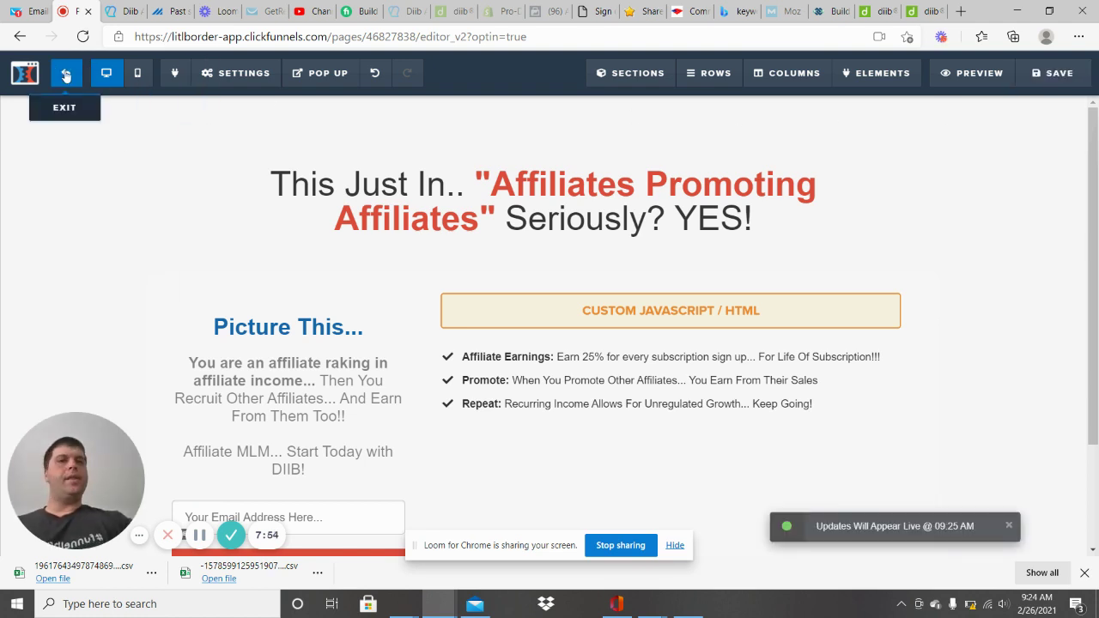
Copy the Optin page's URL from its funnel step overview and open the live page in a new browser tab.
click(65, 76)
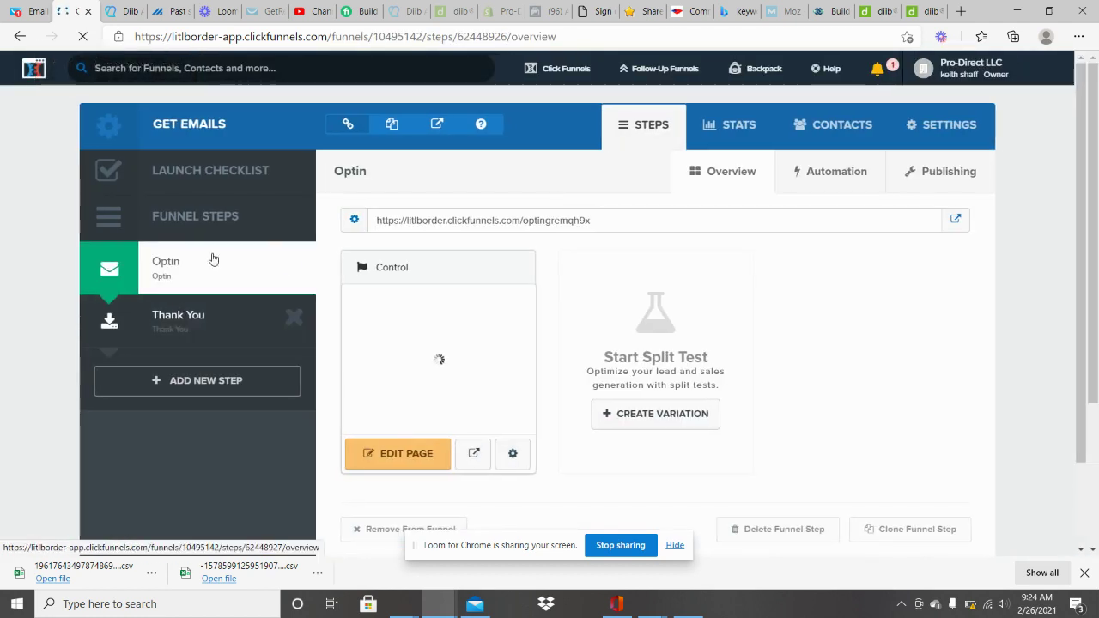
click(520, 223)
key(ctrl+c)
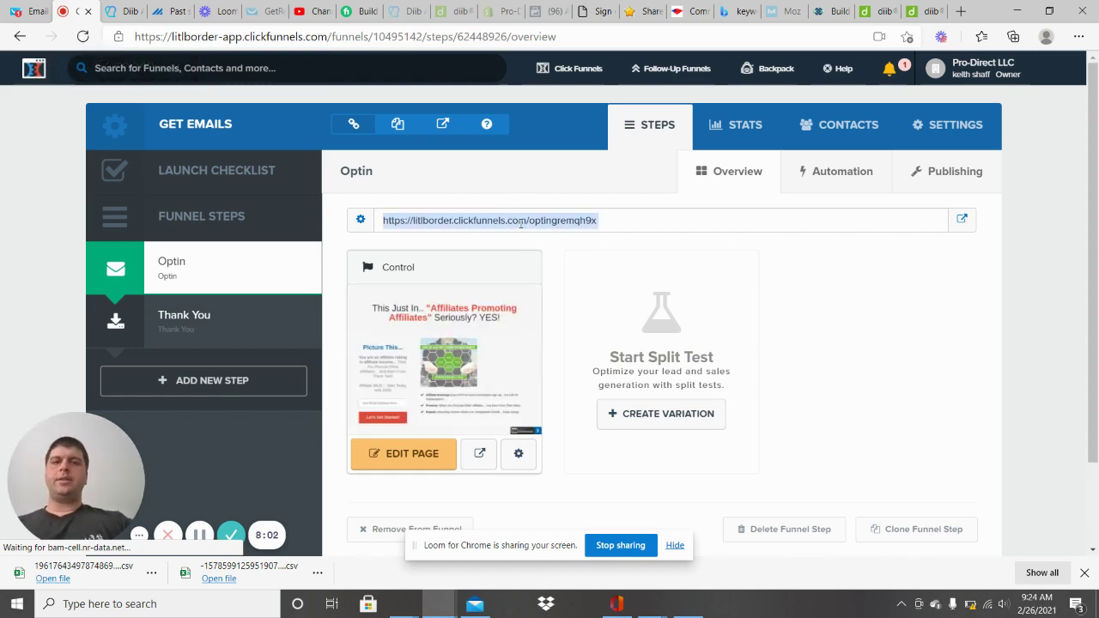
click(961, 11)
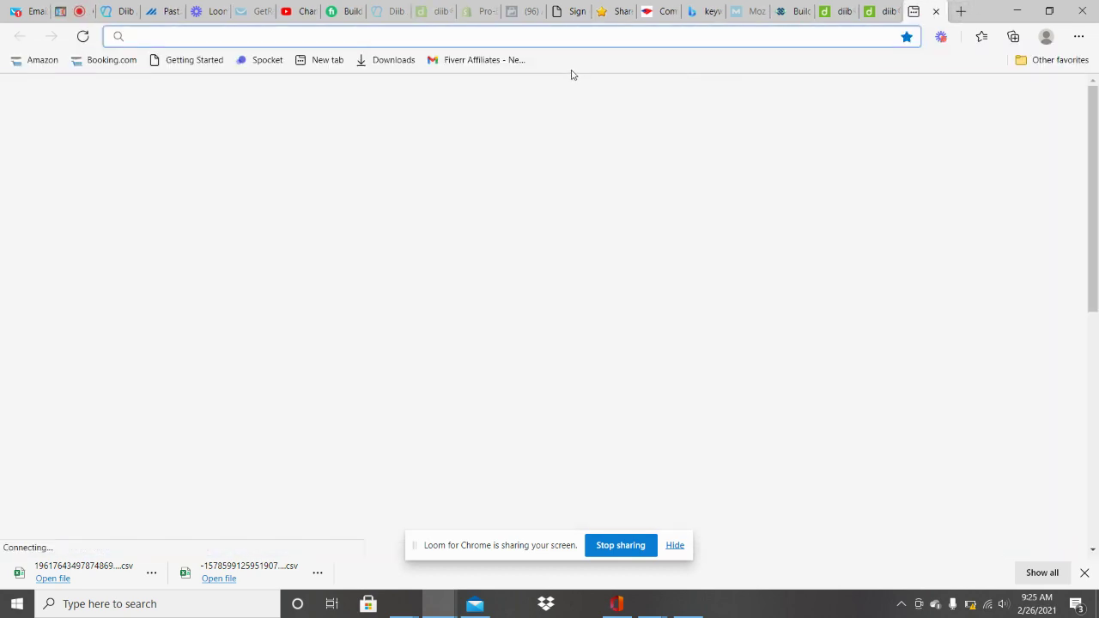
key(ctrl+v)
key(Return)
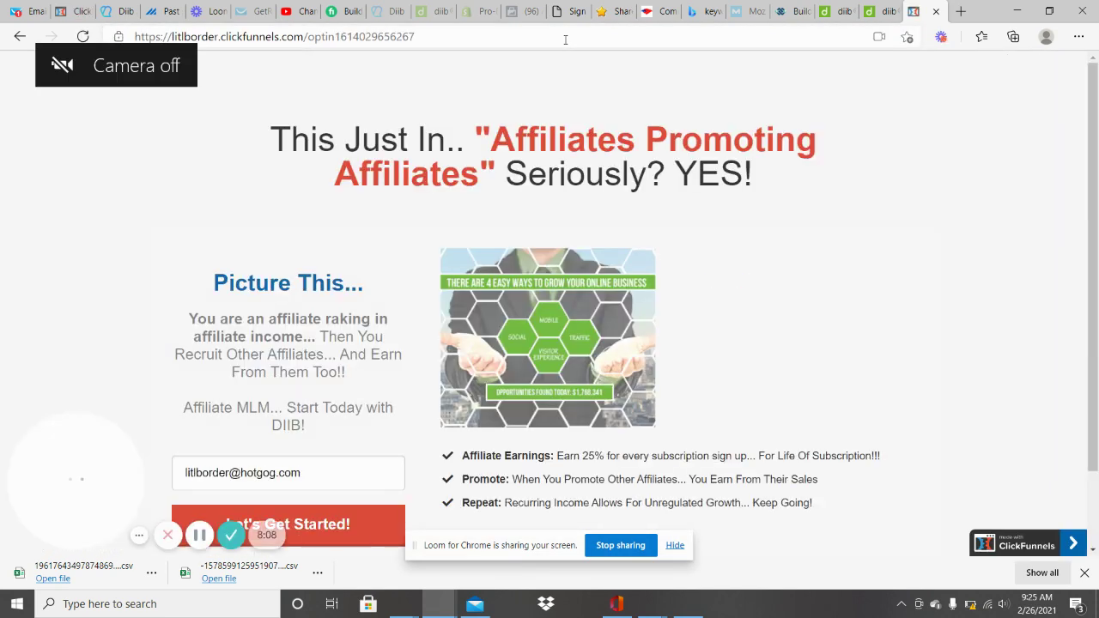
Change the domain of the prefilled email on the live Optin page, submit the form and view the Thank You page.
scroll(797, 253, down, 2)
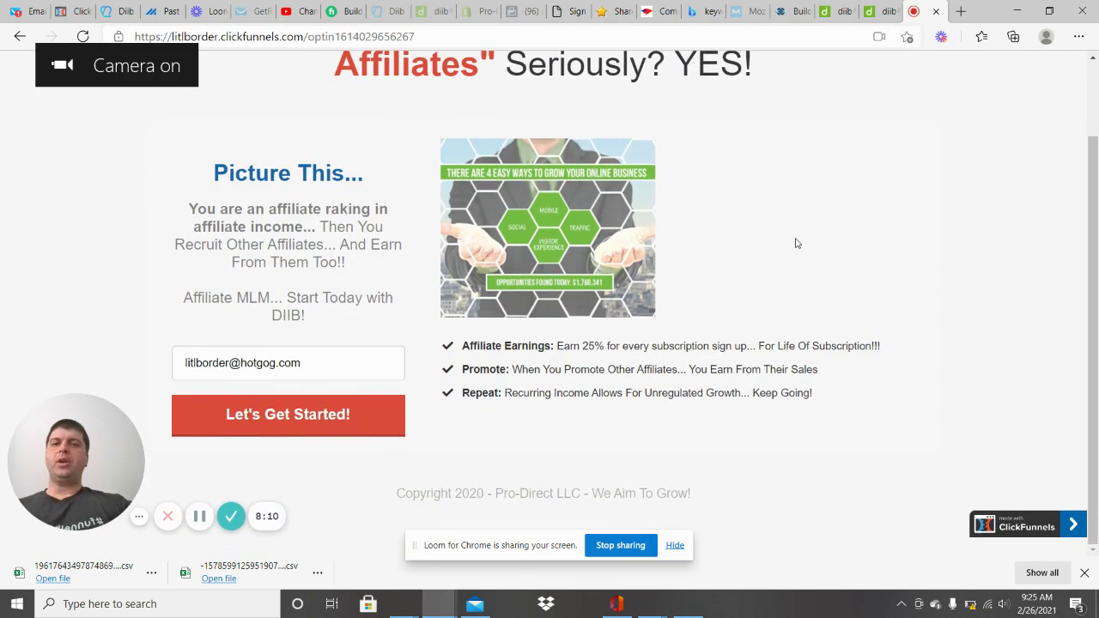
scroll(795, 243, up, 1)
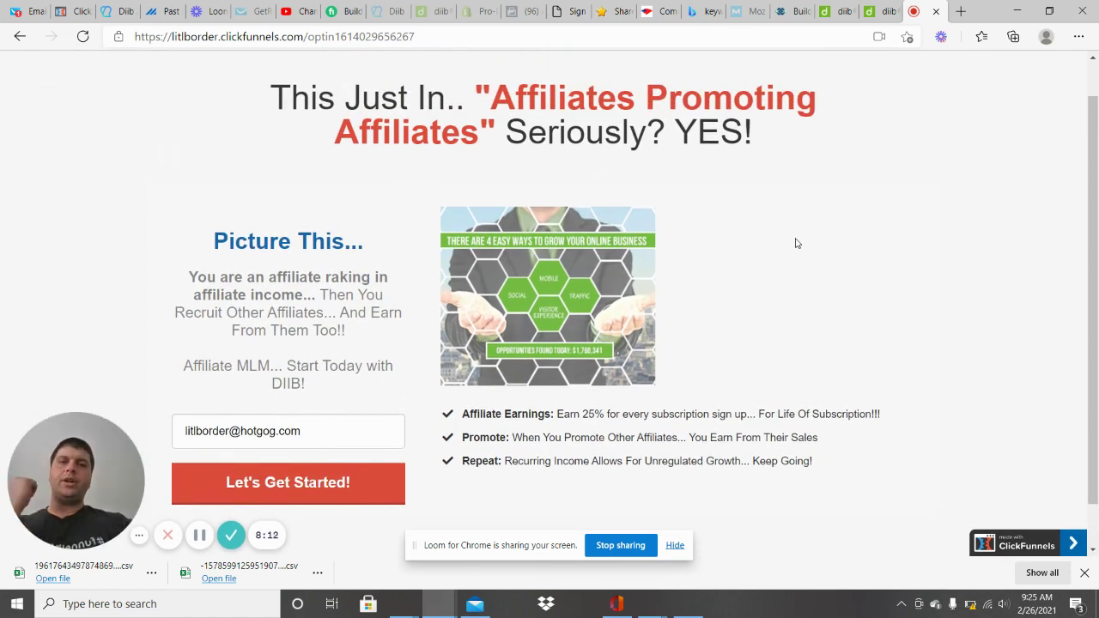
click(276, 432)
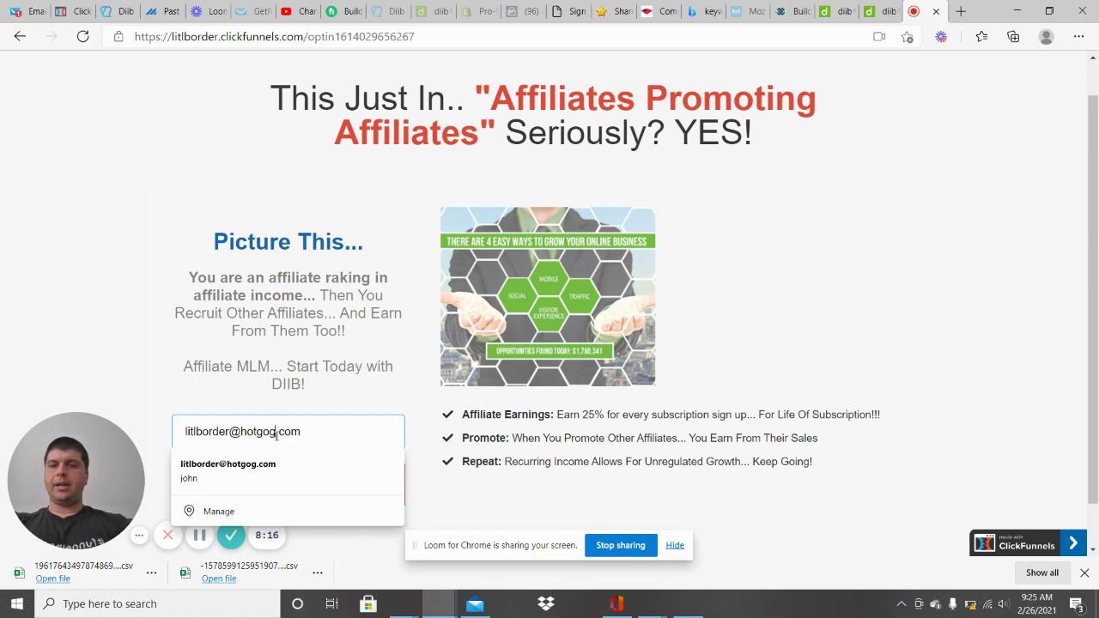
drag(277, 432, 235, 432)
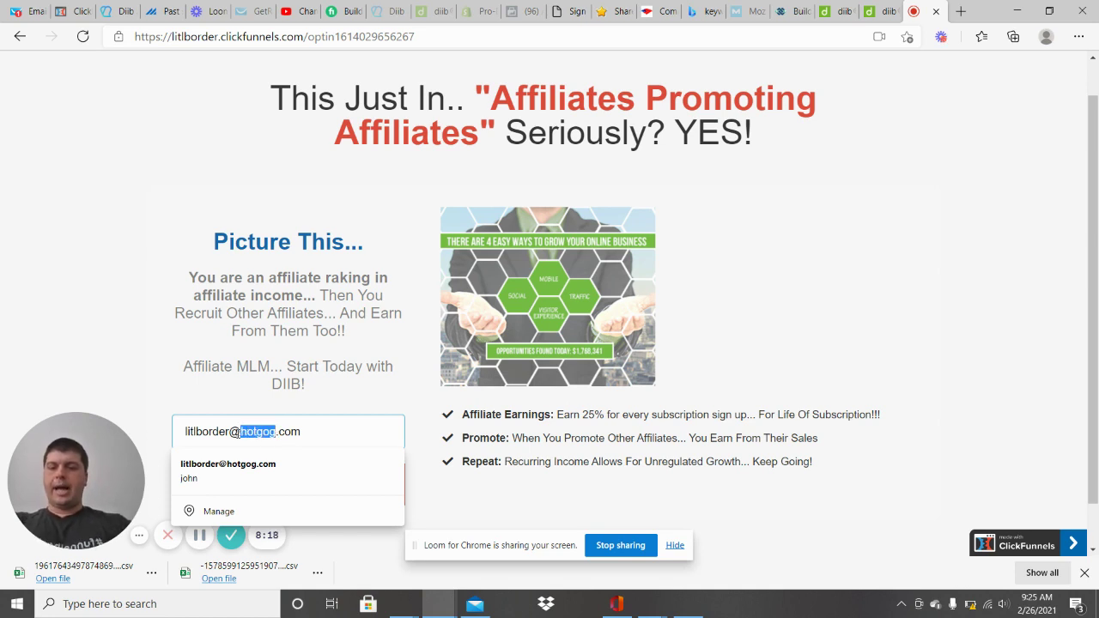
text(diib)
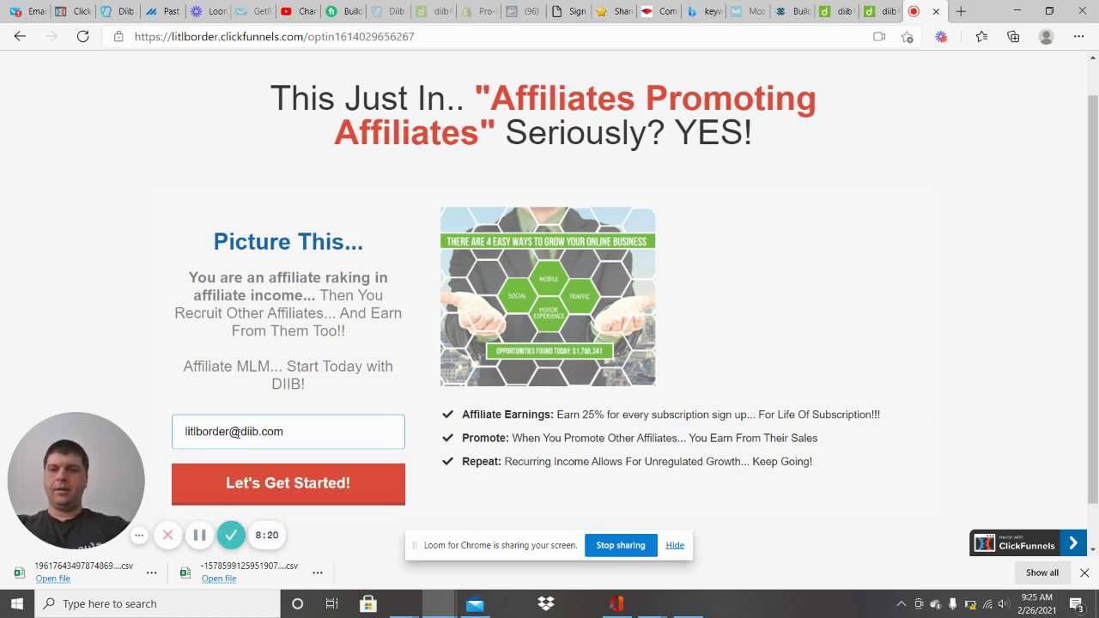
text(1sign)
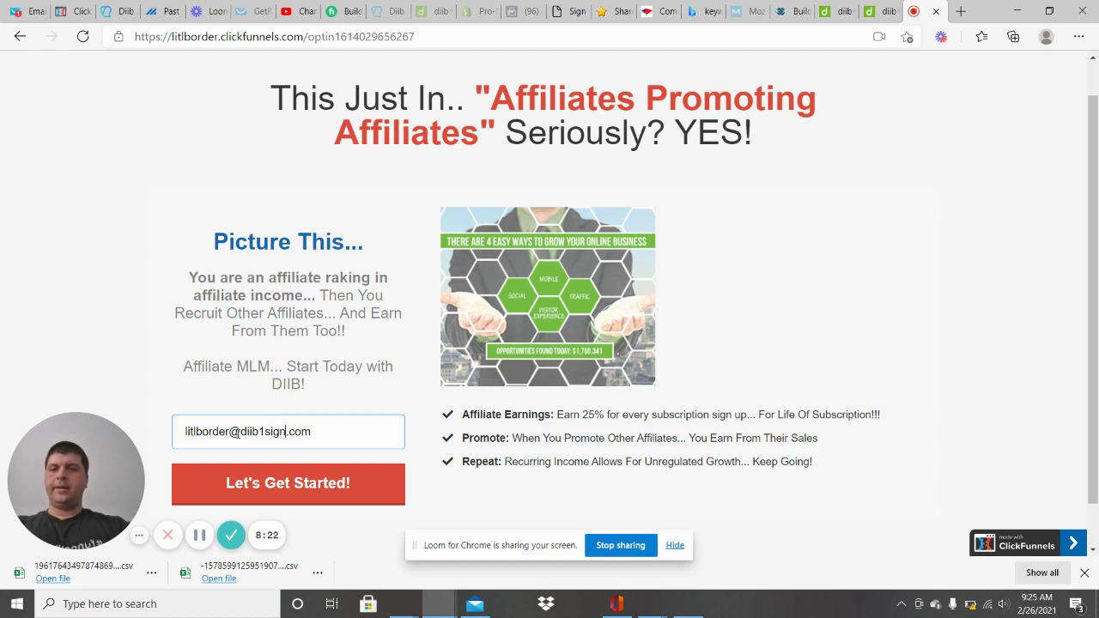
click(313, 486)
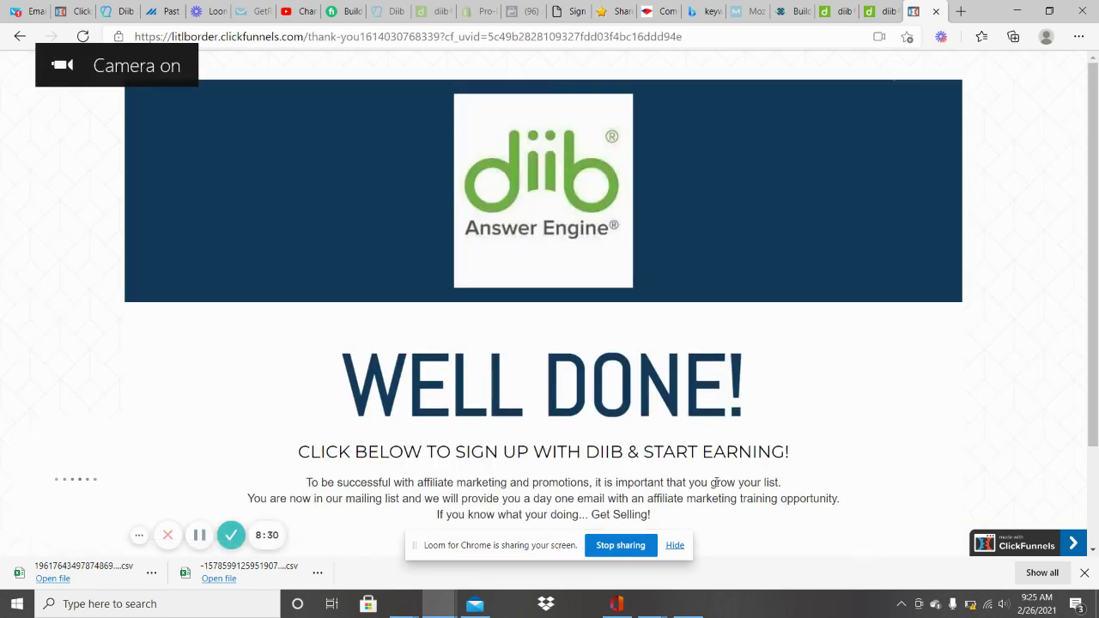
scroll(627, 387, down, 1)
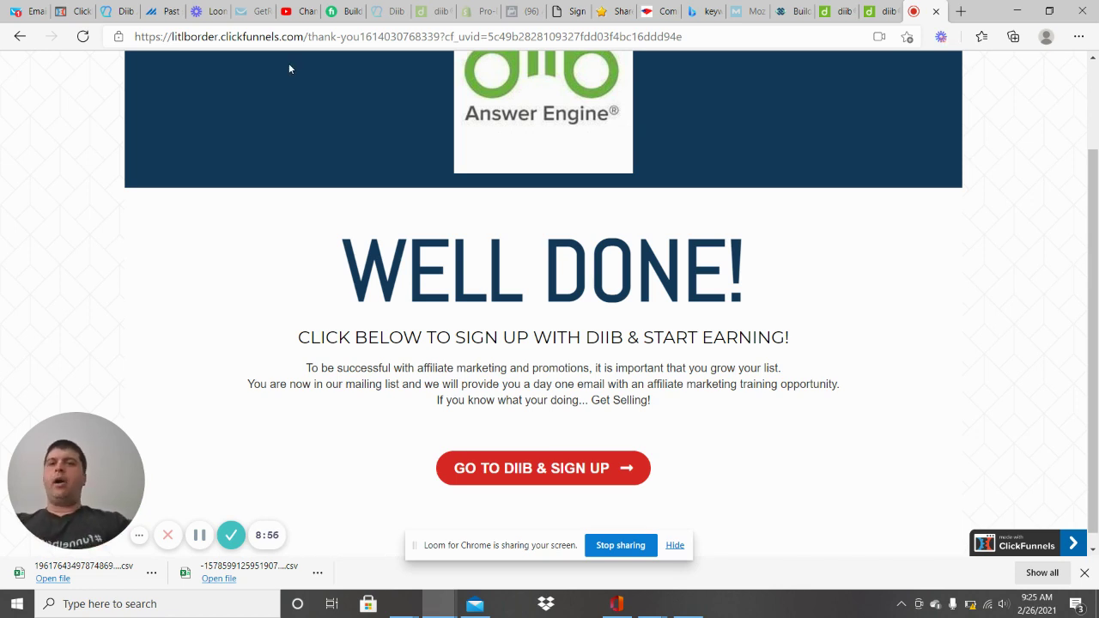
Switch to GetResponse and review the number of contacts in each contact list.
key(ctrl+1)
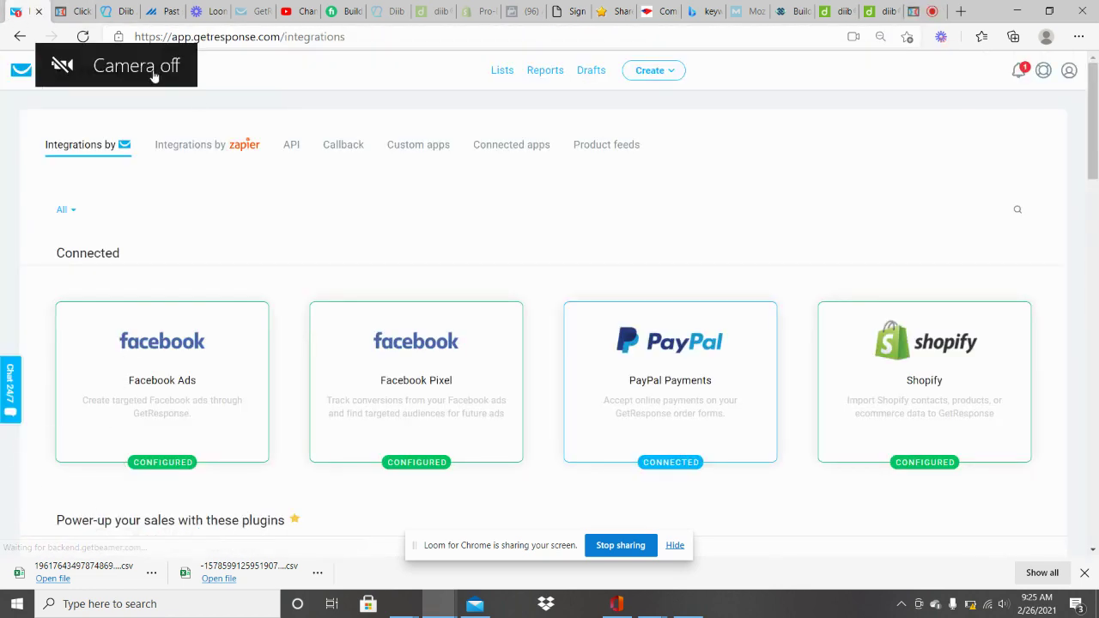
click(505, 74)
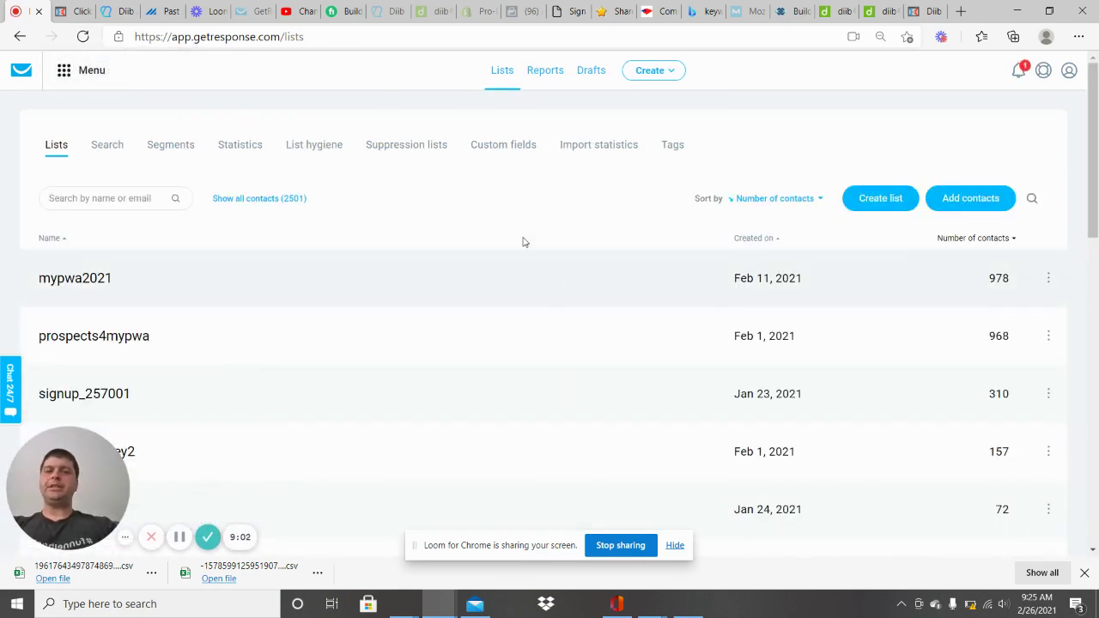
scroll(523, 243, down, 2)
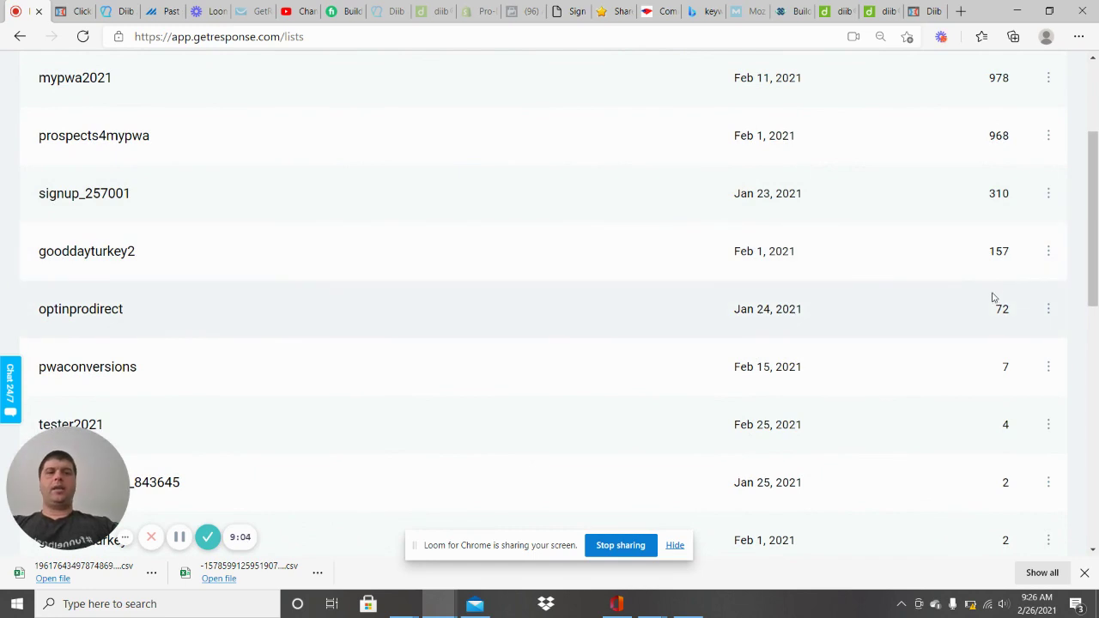
scroll(638, 182, up, 1)
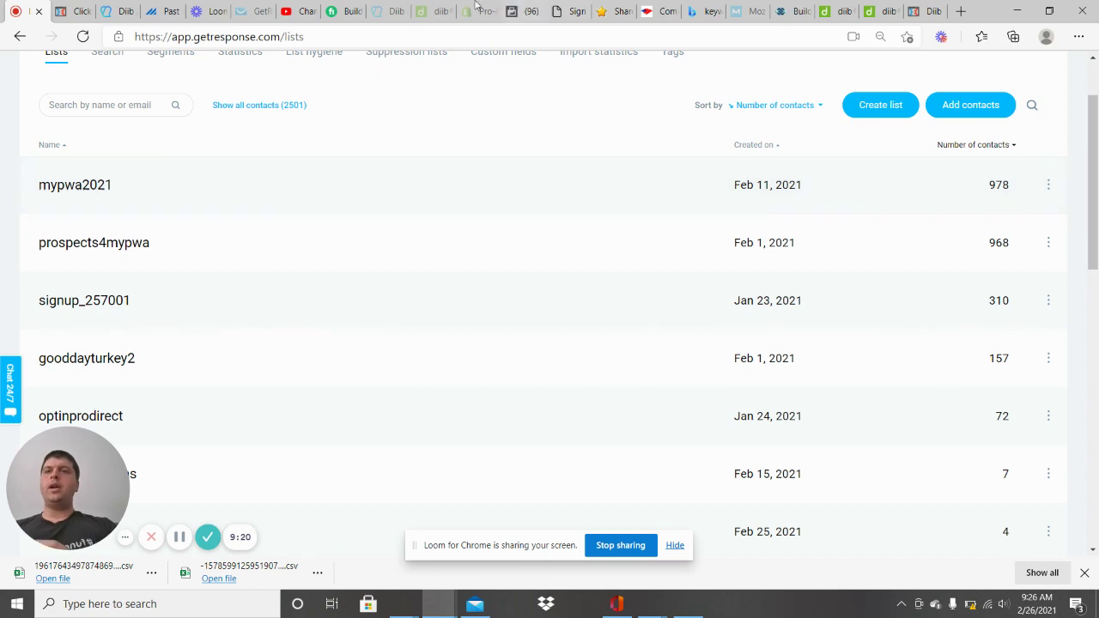
Look at the Optin page's URL in the funnel again, and switch to Udimi to open its seller search.
click(73, 11)
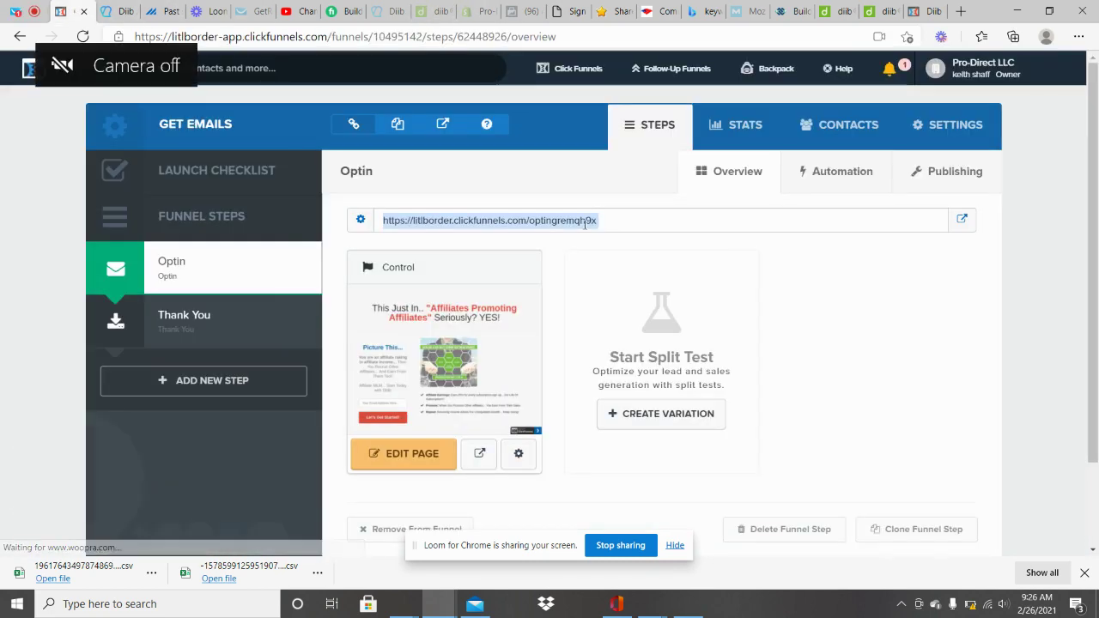
click(157, 15)
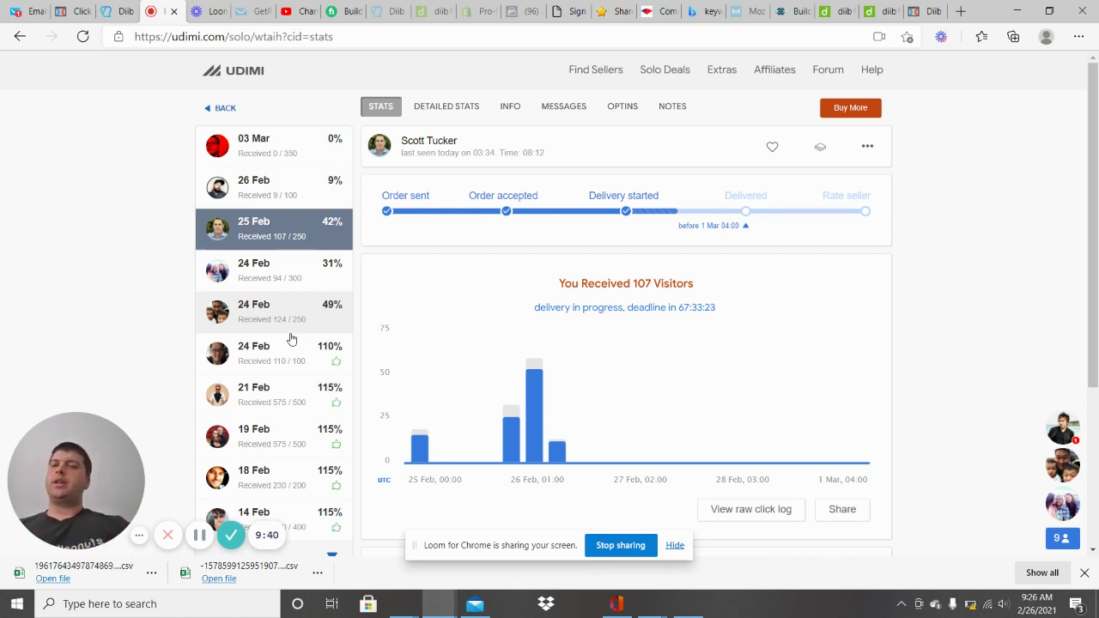
click(615, 71)
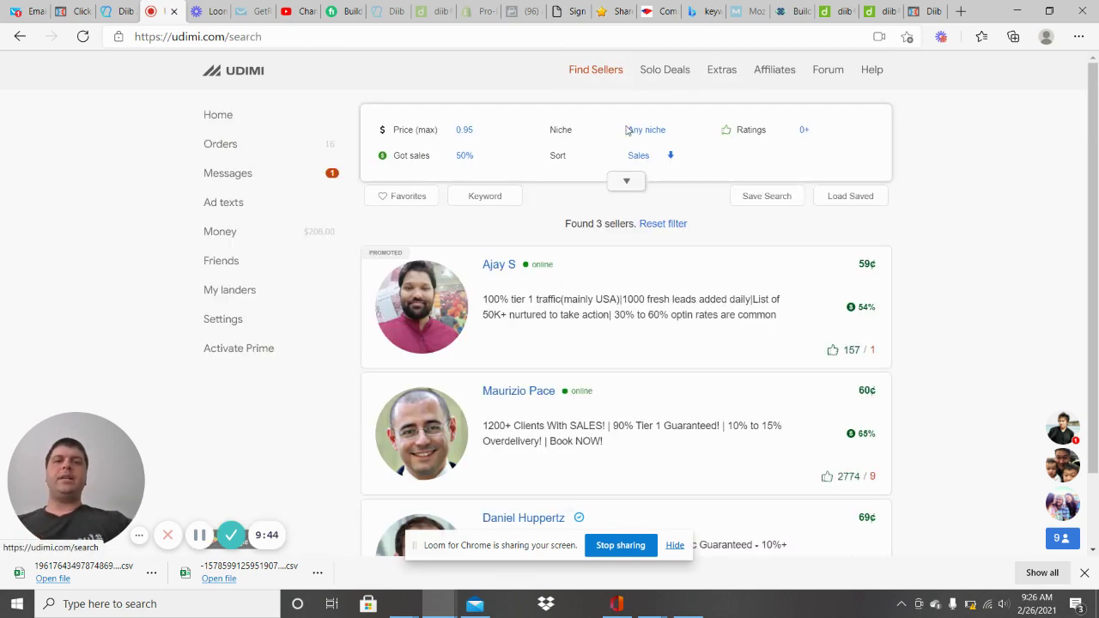
Filter the seller search to the Marketing niche with 50% got sales.
click(684, 137)
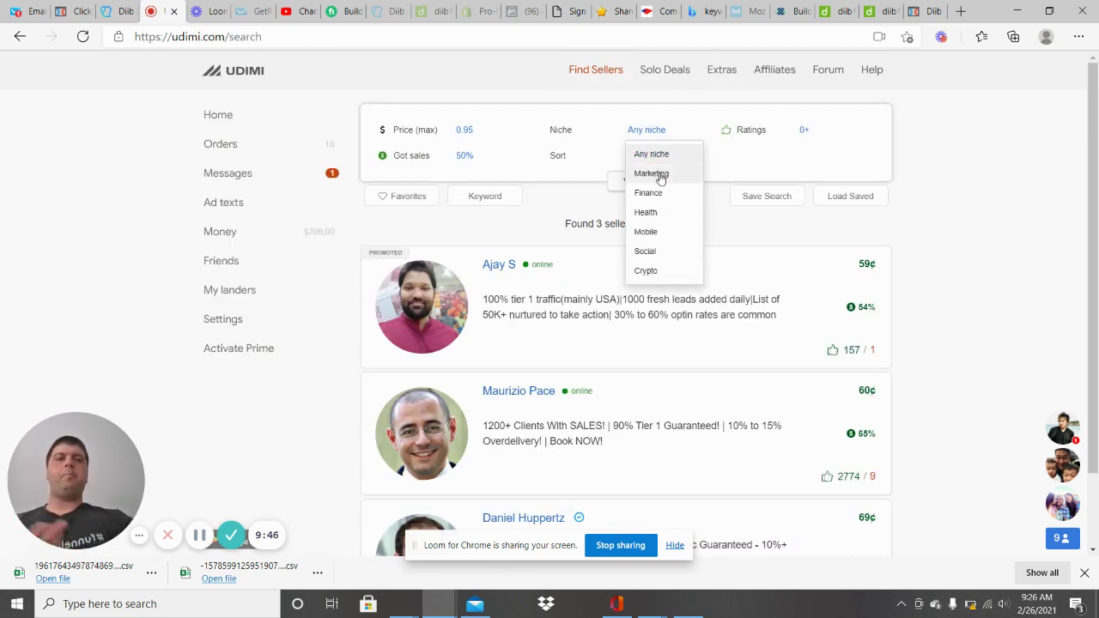
click(657, 173)
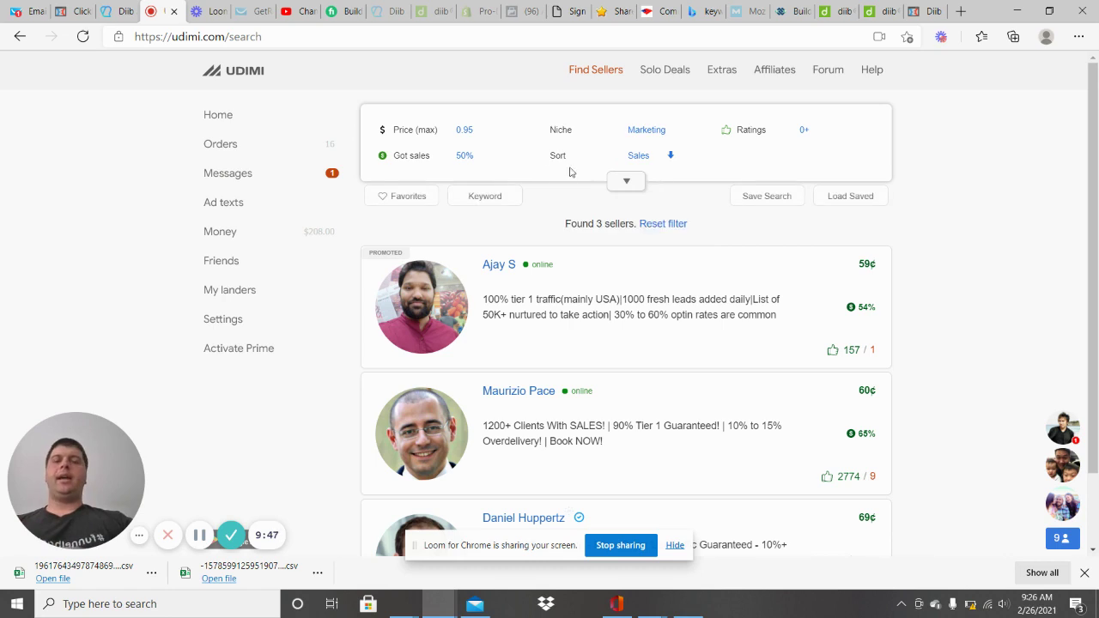
click(464, 158)
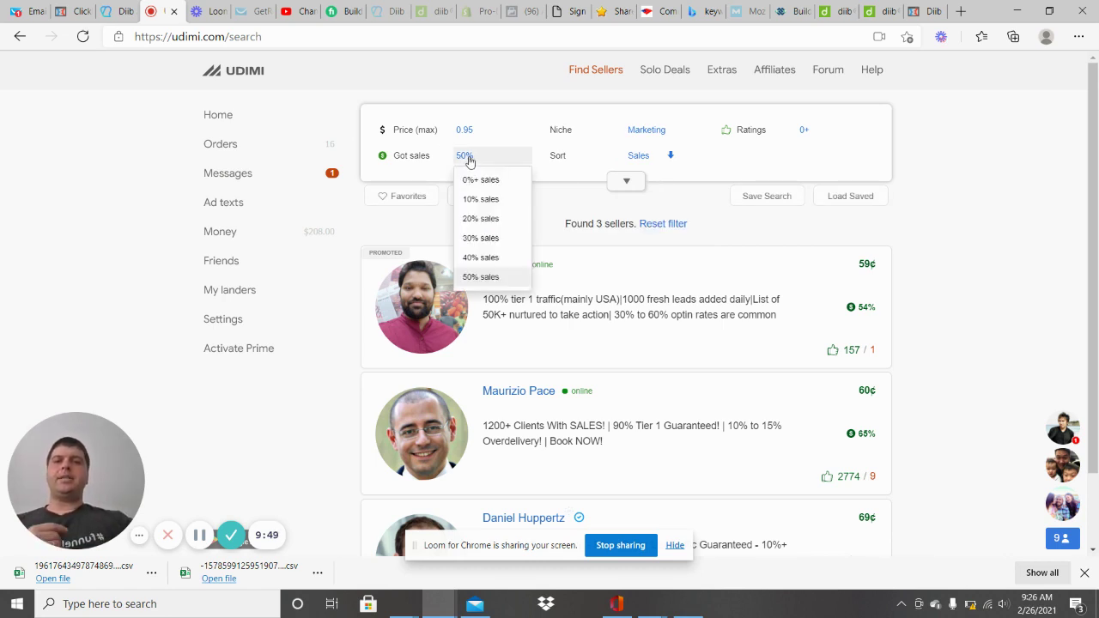
click(501, 278)
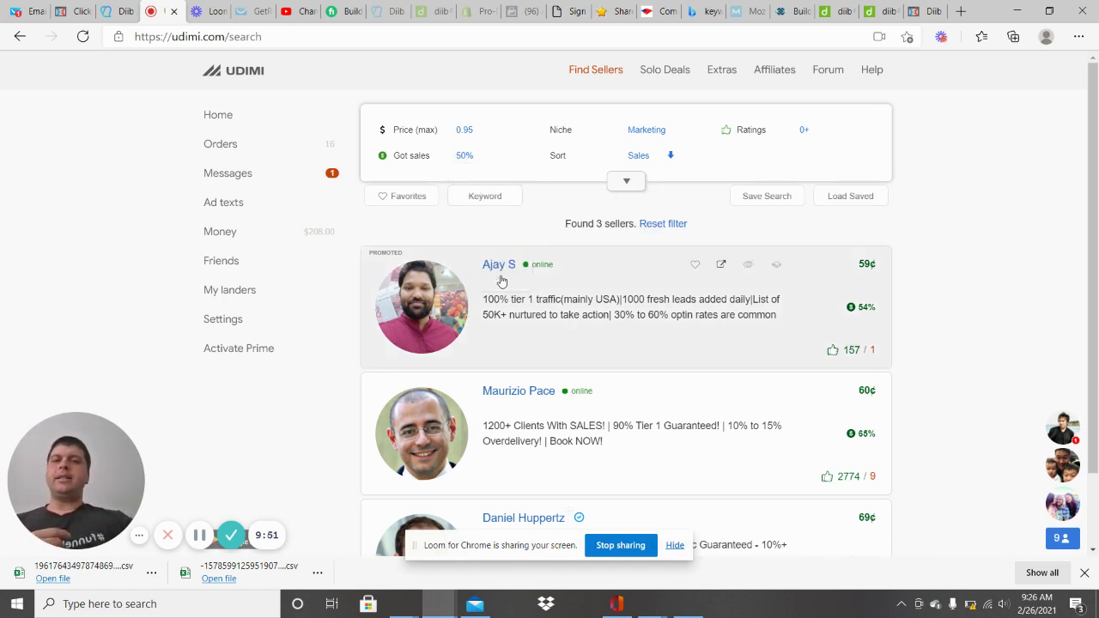
Set the maximum price filter to $0.60 and look over the matching sellers.
click(464, 131)
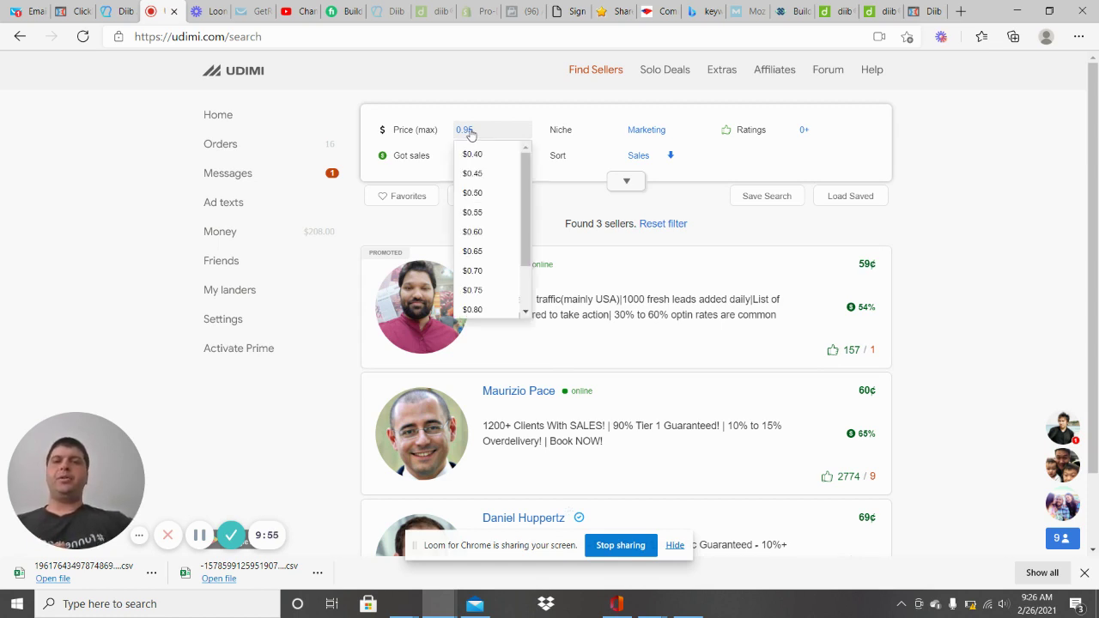
click(485, 233)
click(464, 133)
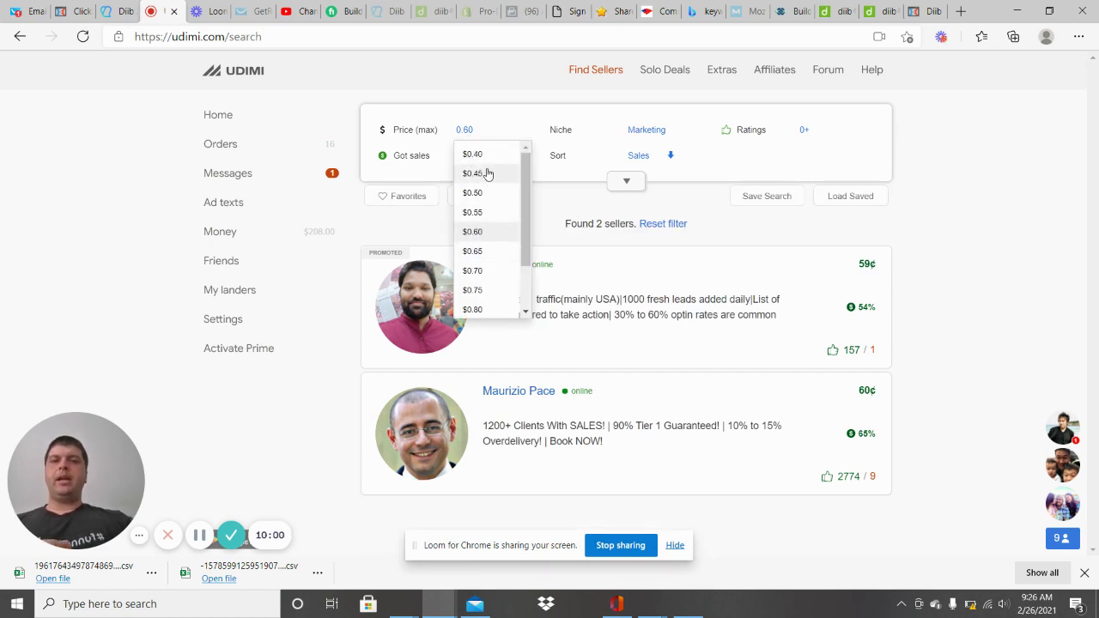
click(477, 240)
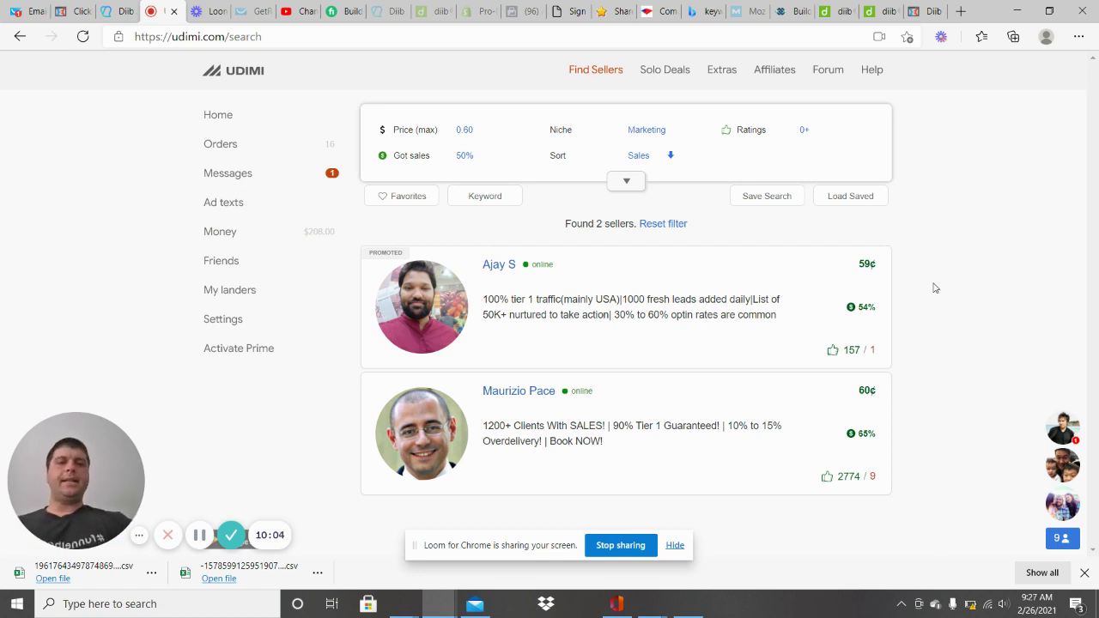
scroll(932, 286, down, 1)
scroll(935, 288, up, 1)
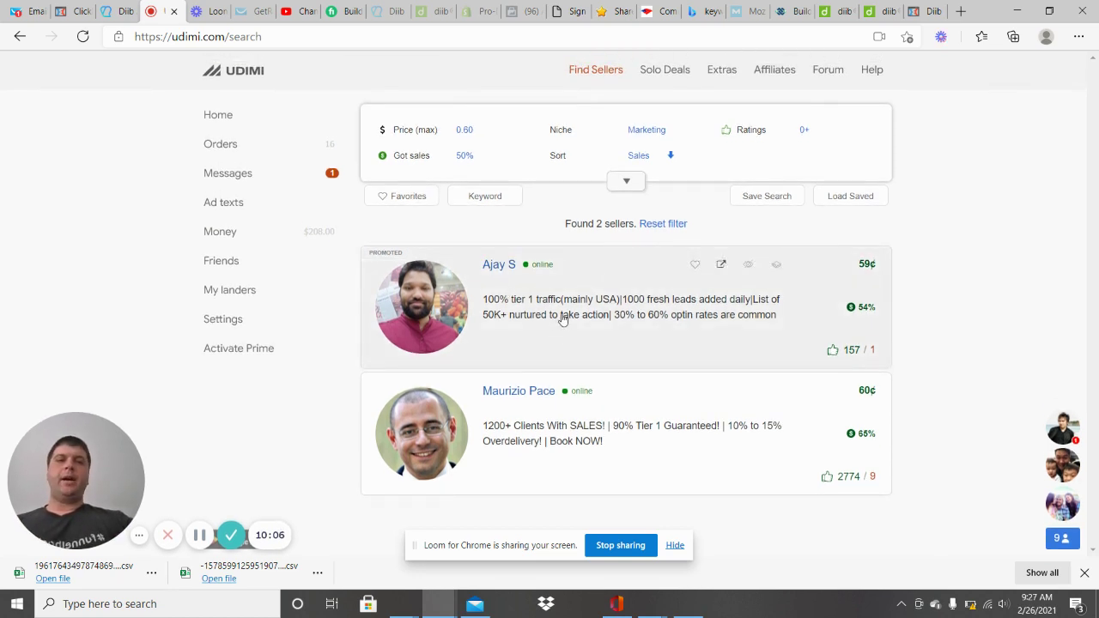
click(565, 317)
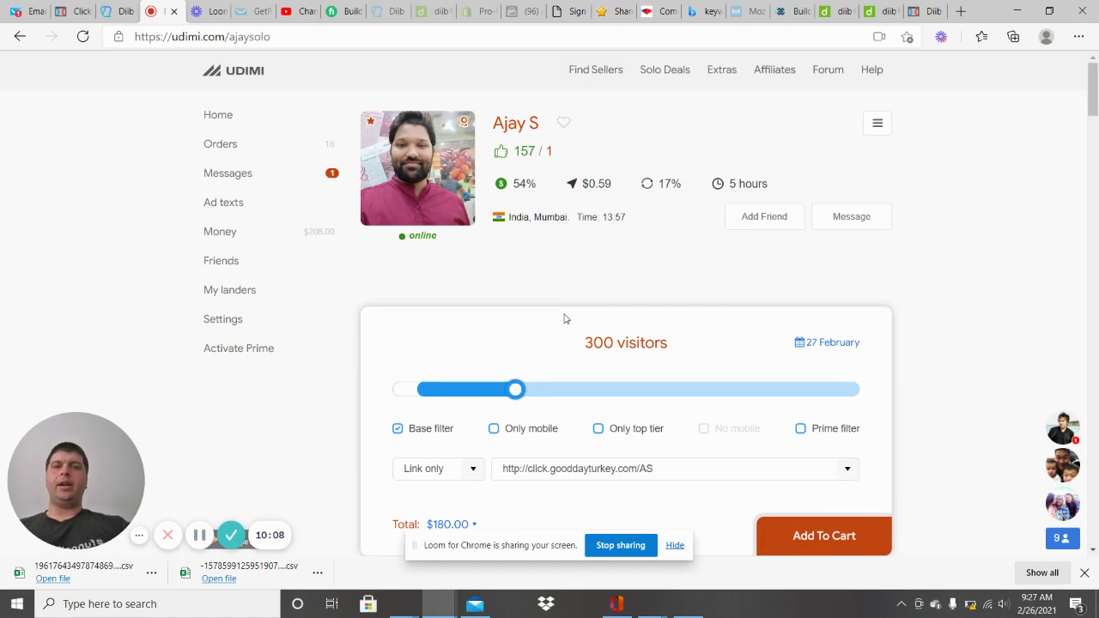
click(668, 469)
text(https://litlborder.clickfunnels.com/optin-gremqh9x)
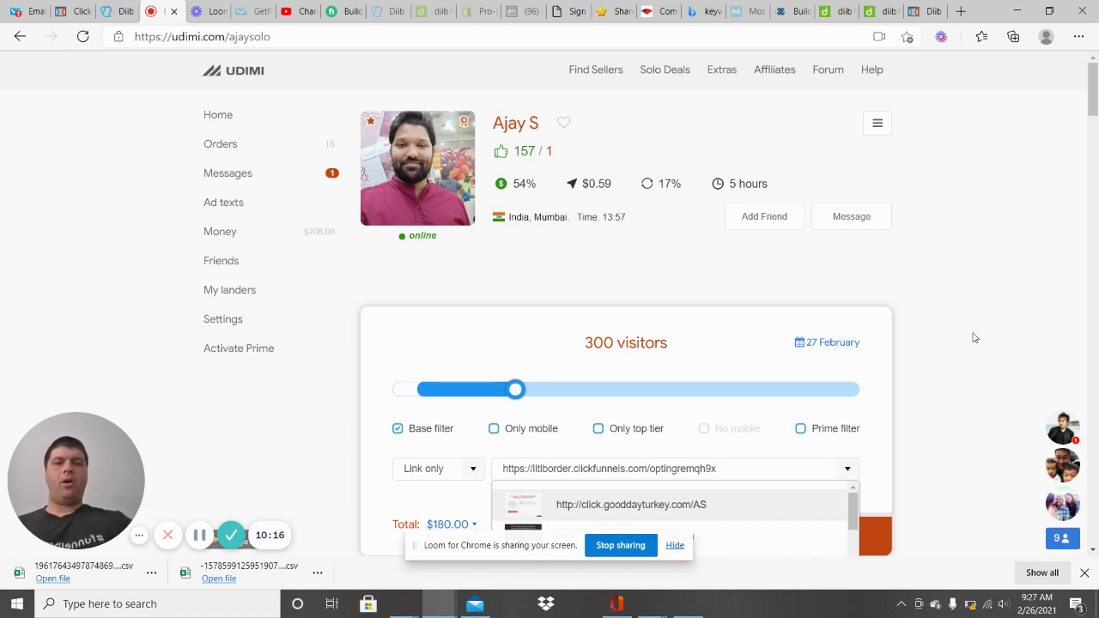
scroll(975, 338, down, 1)
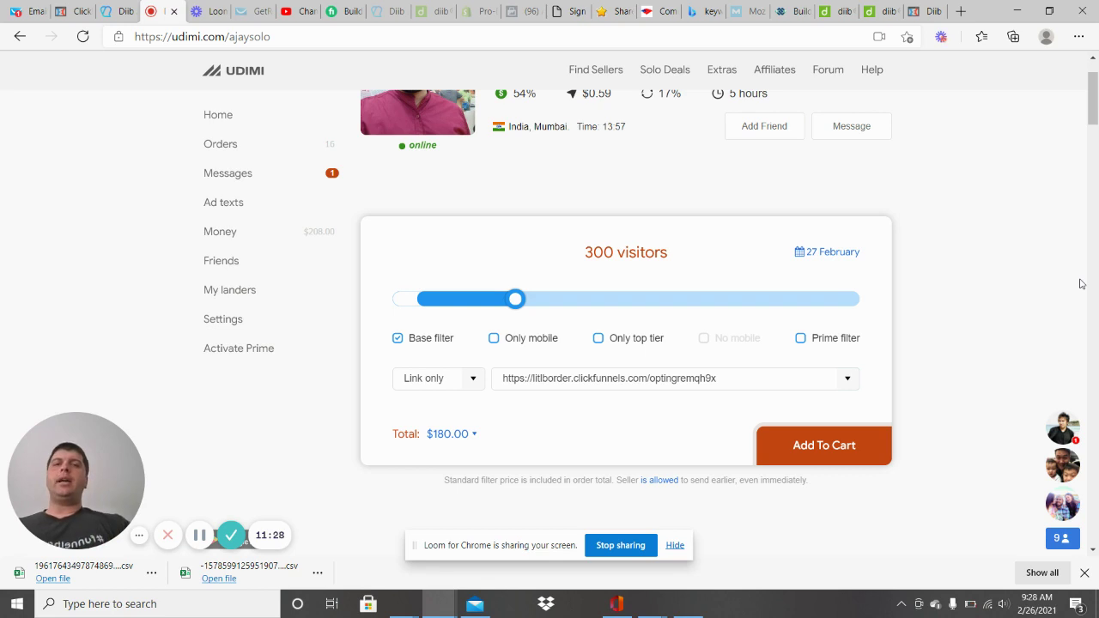
Switch to BuildRedirects, look over the dashboard's top offers and links, and browse the list of redirect links.
click(802, 12)
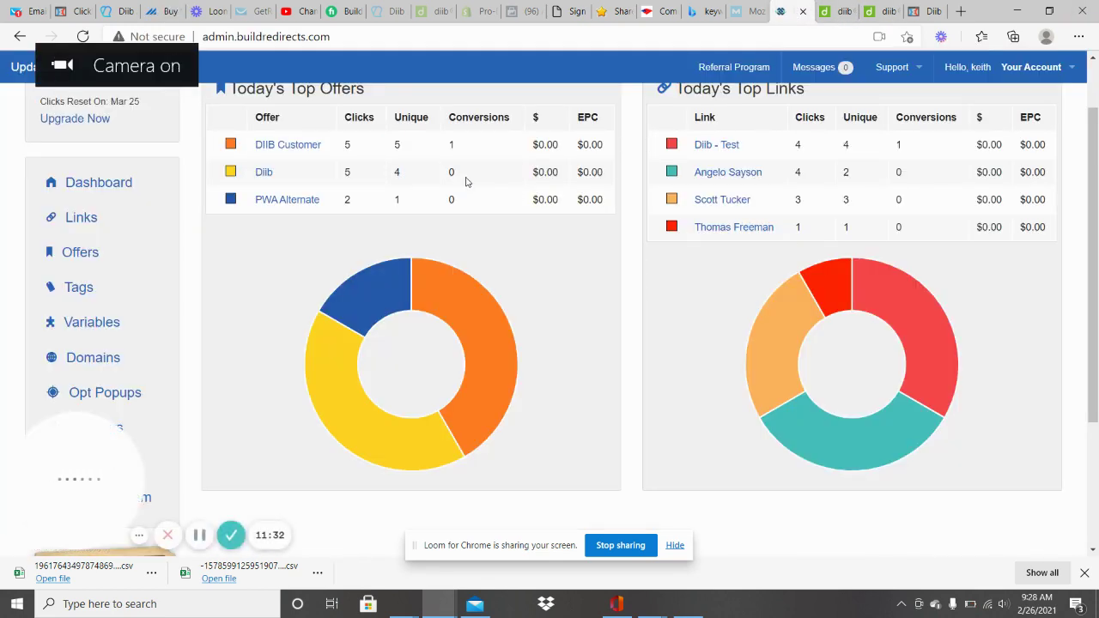
scroll(467, 180, up, 1)
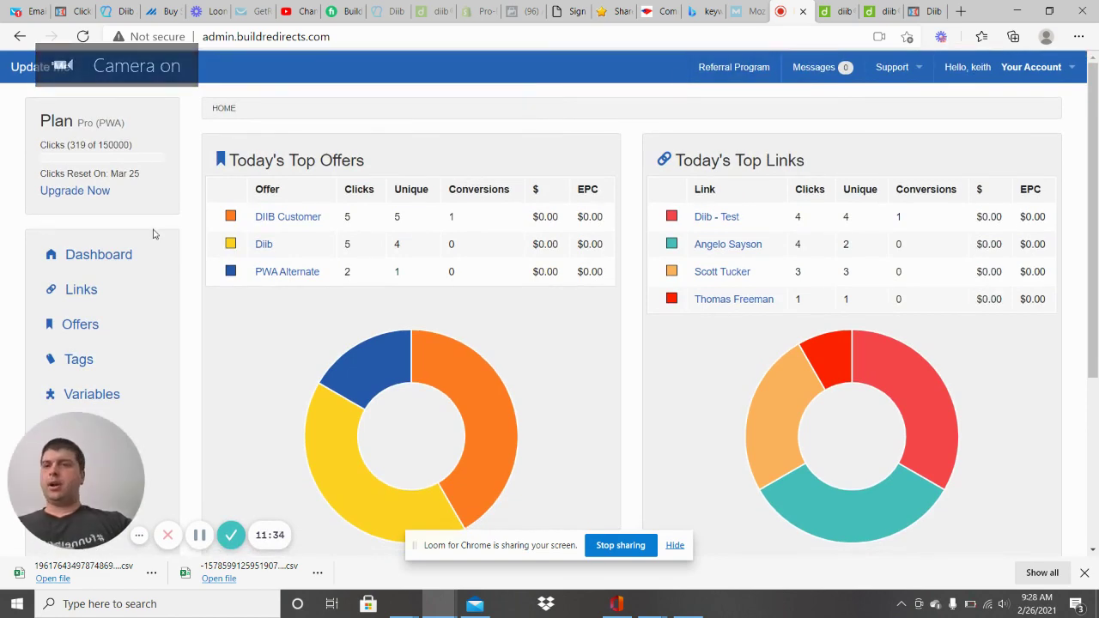
click(88, 291)
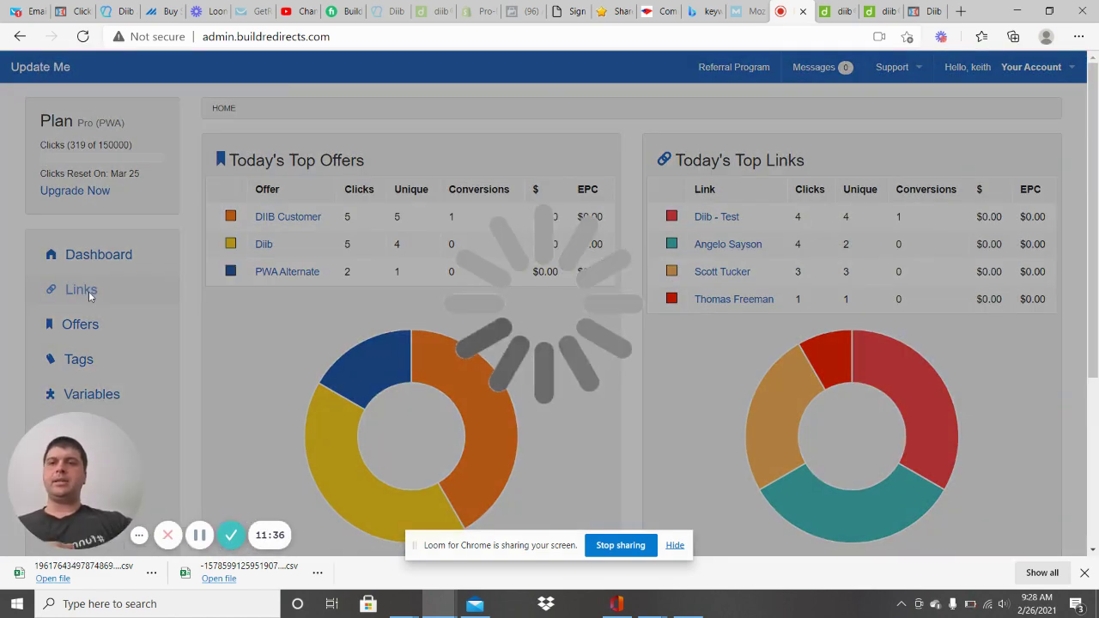
scroll(83, 284, down, 2)
scroll(83, 284, down, 2)
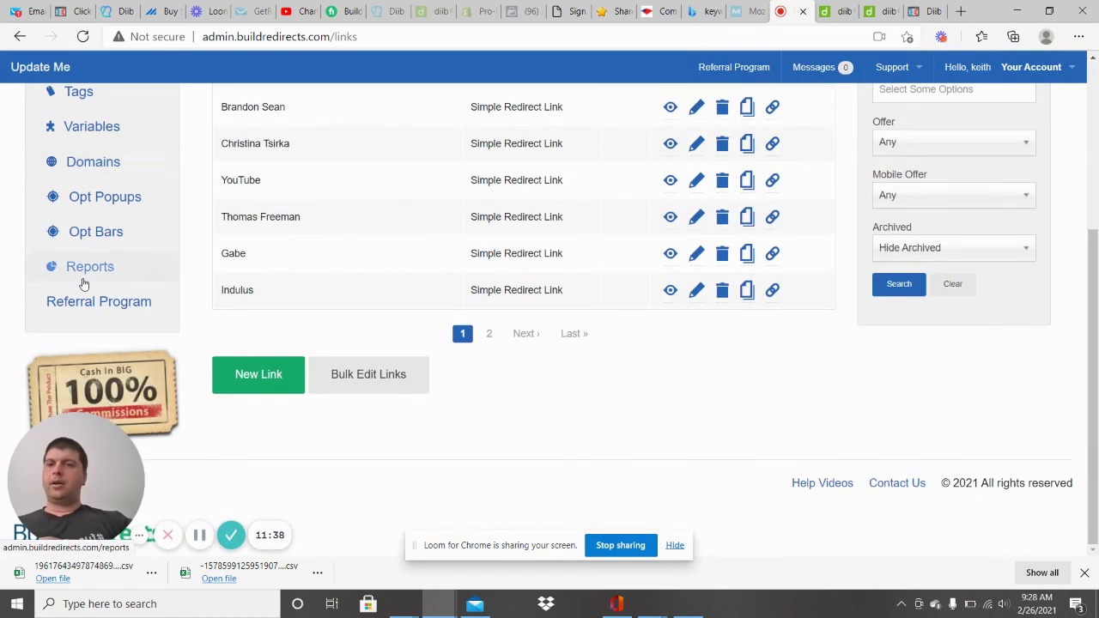
Create a new blank report of type Link Report and run it for all time.
click(84, 274)
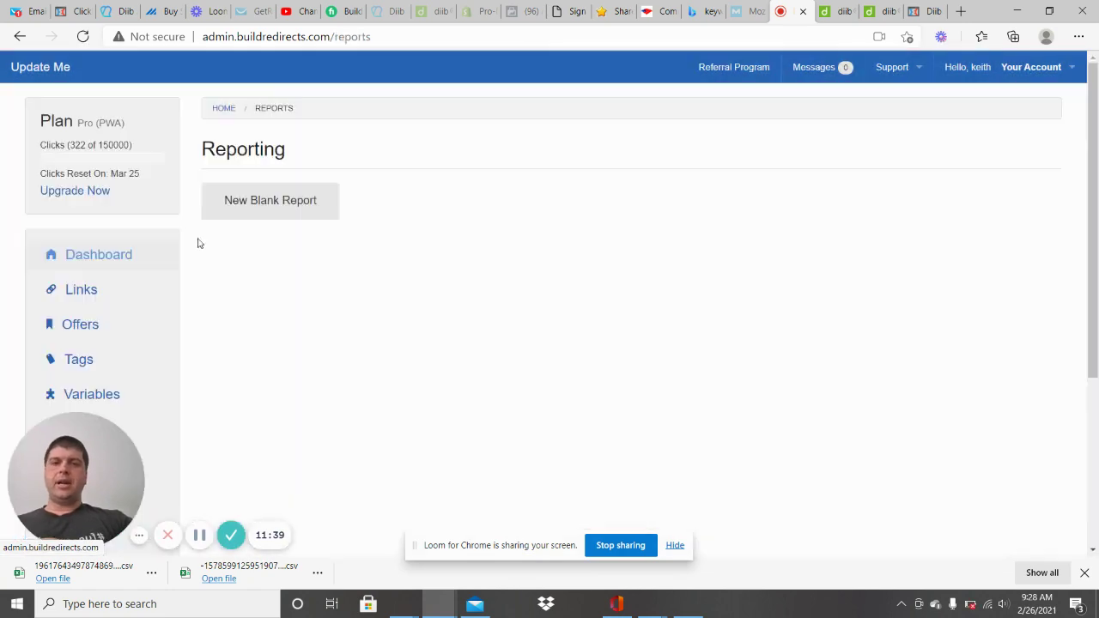
click(265, 210)
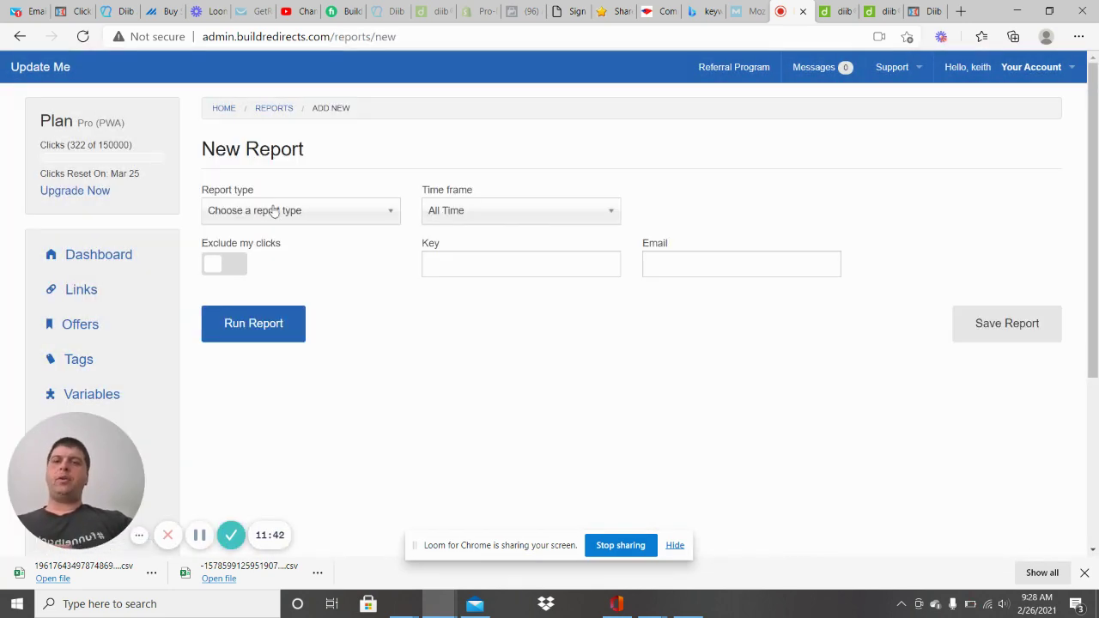
click(343, 215)
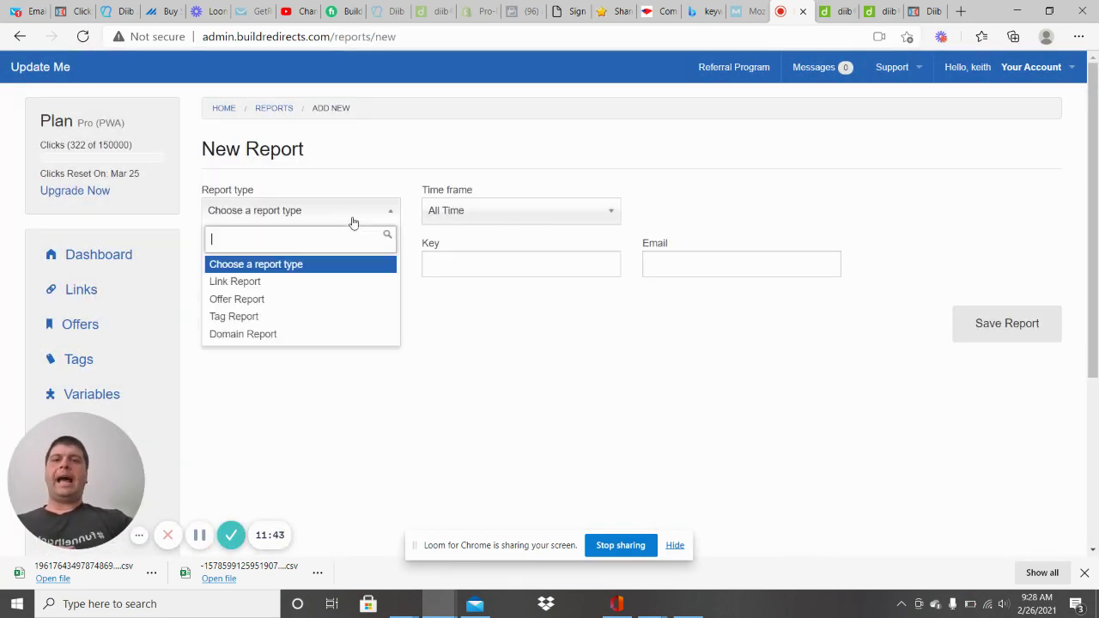
click(256, 281)
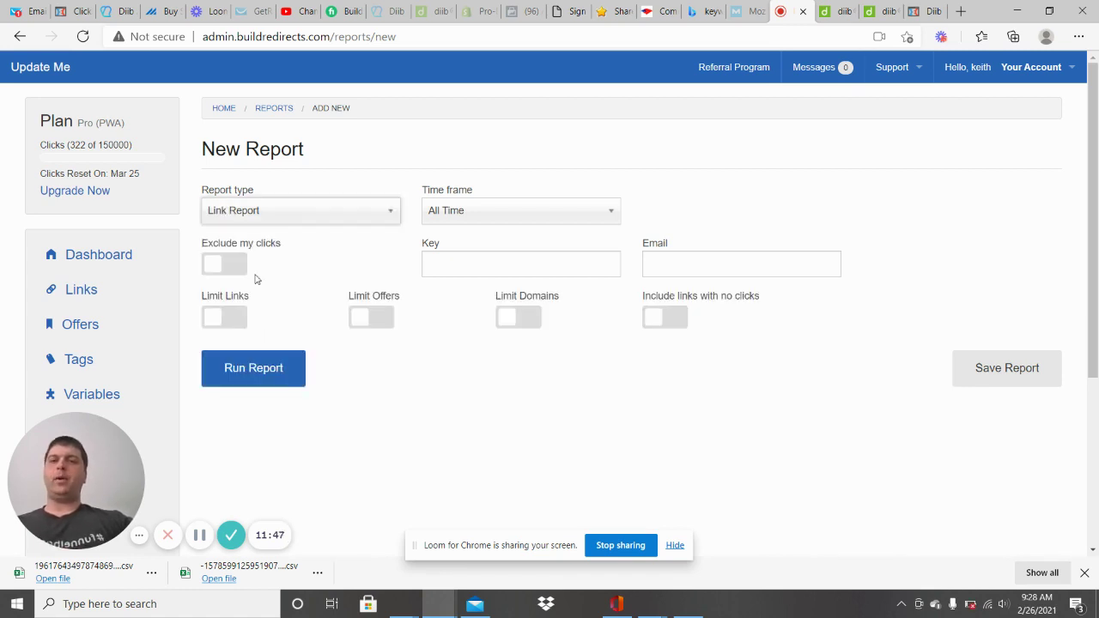
click(272, 370)
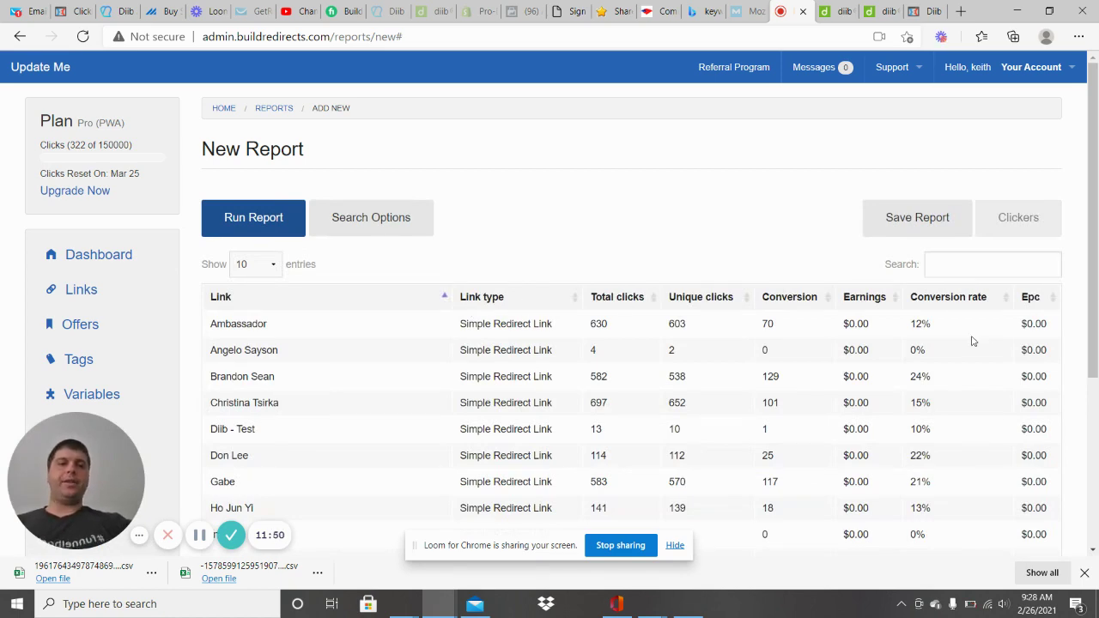
Review clicks and conversion rates per link on both report pages, and switch back to the GetResponse contact lists.
scroll(924, 375, down, 2)
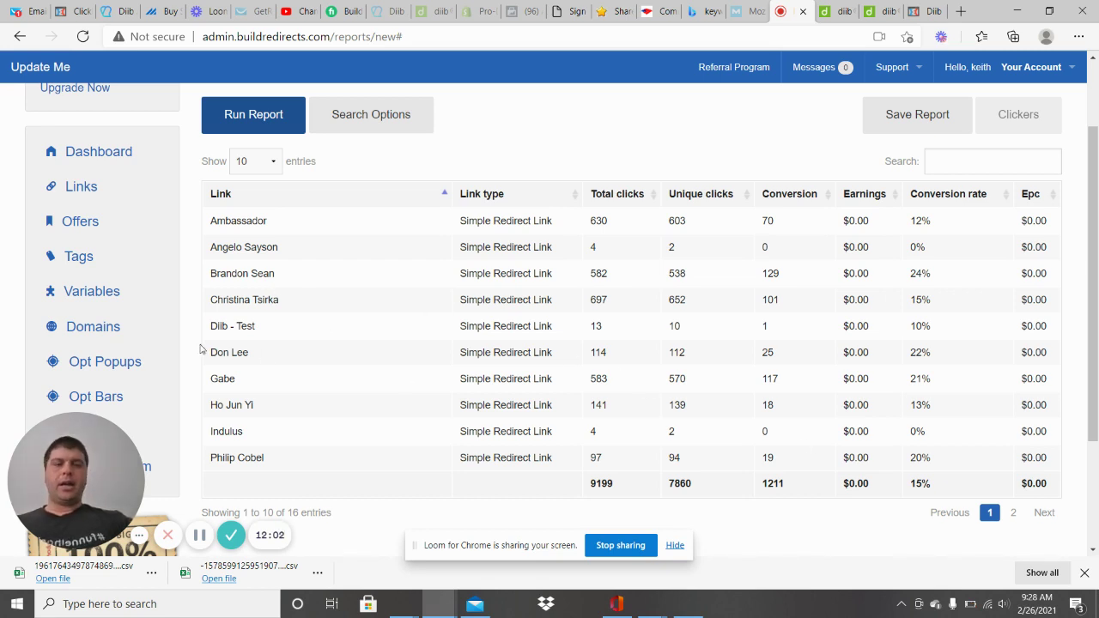
click(1028, 516)
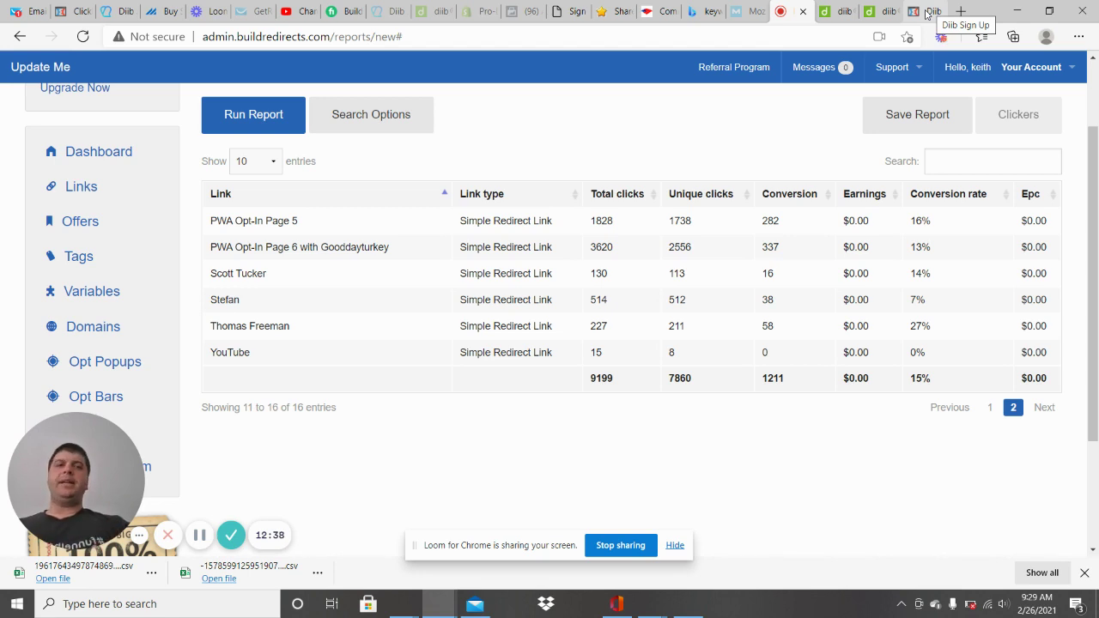
click(47, 12)
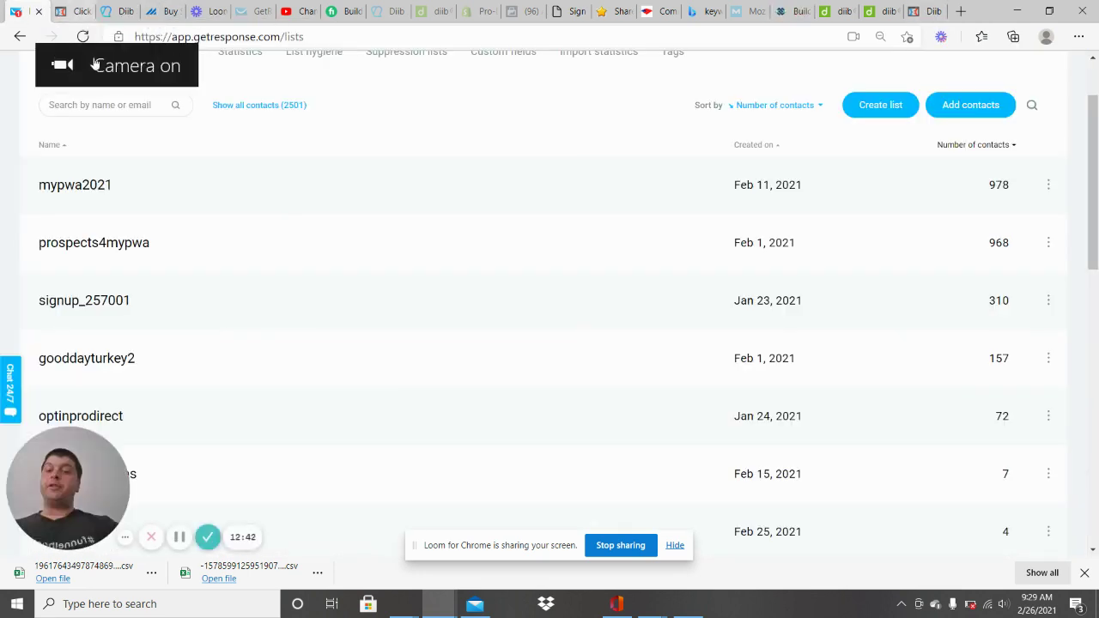